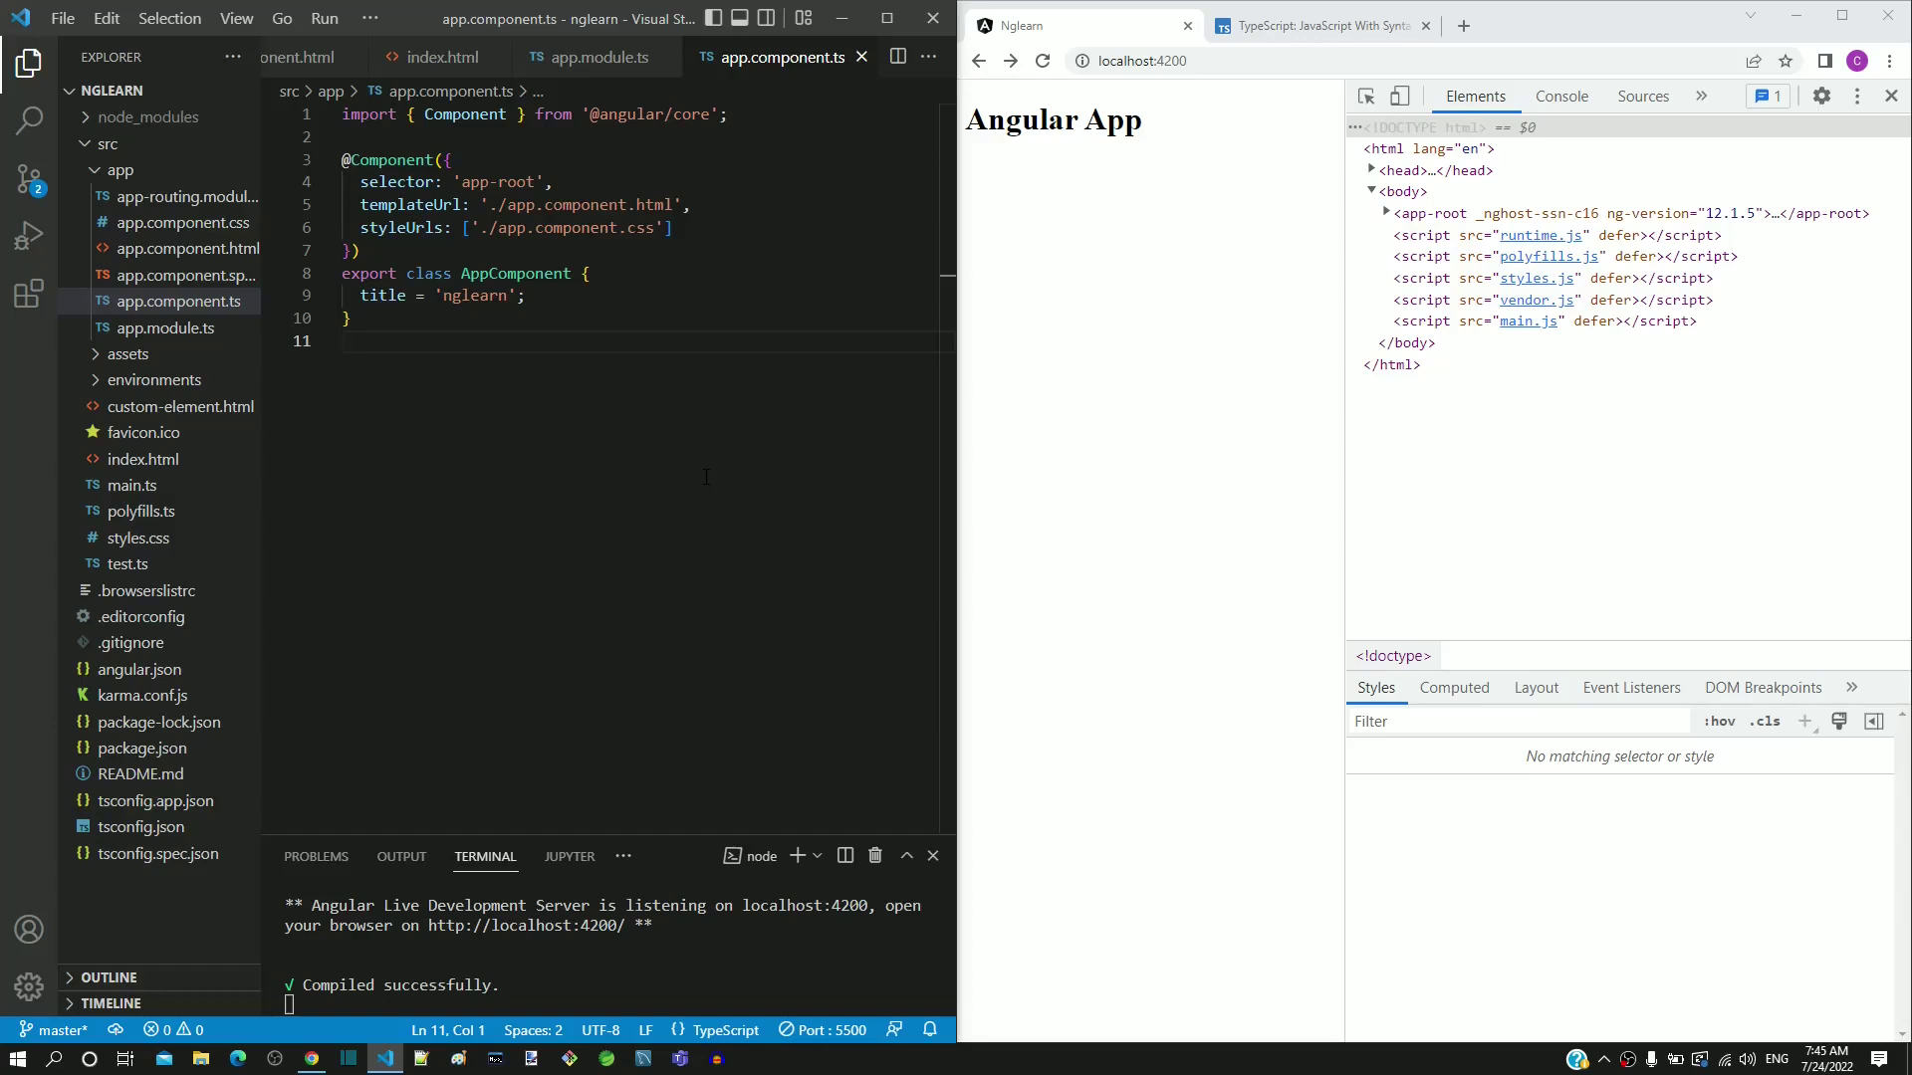
- Review the Angular app.module.ts and app.component.ts sources in VS Code
left_click(576, 60)
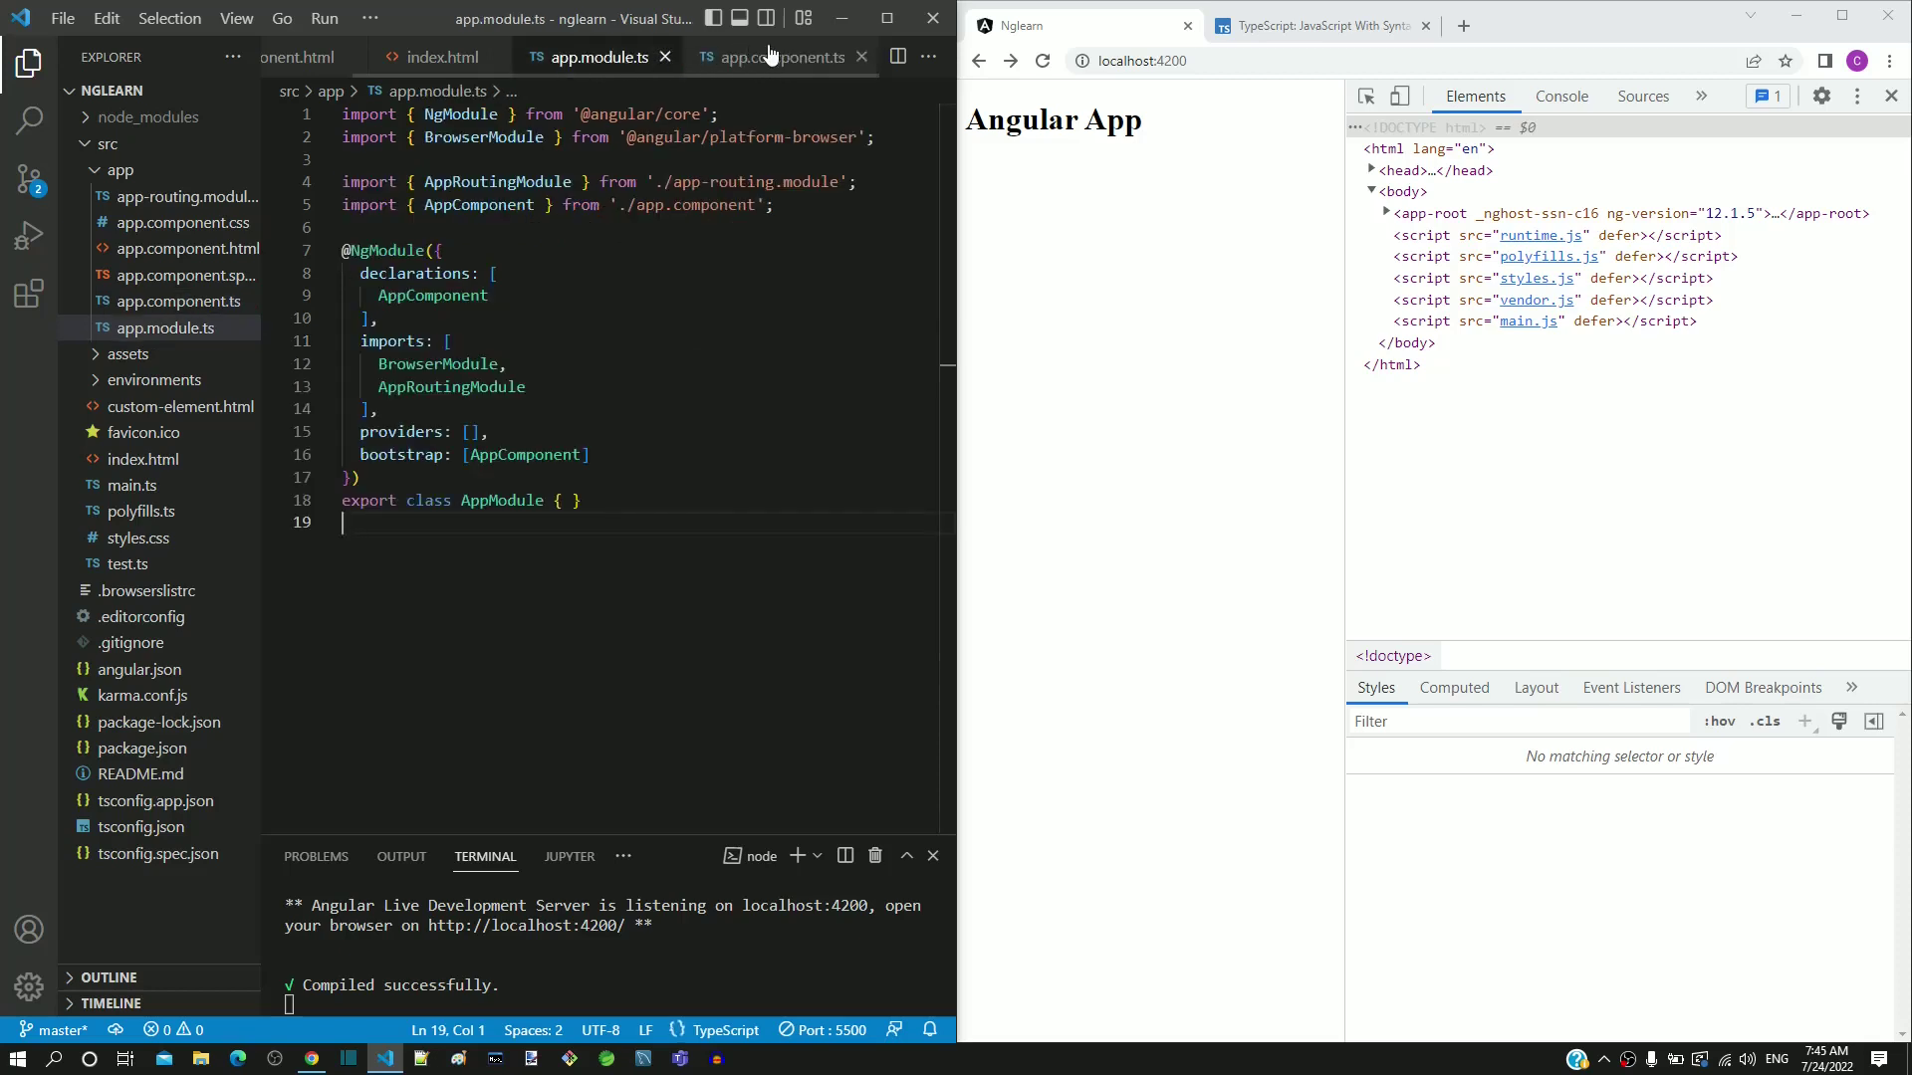
left_click(773, 59)
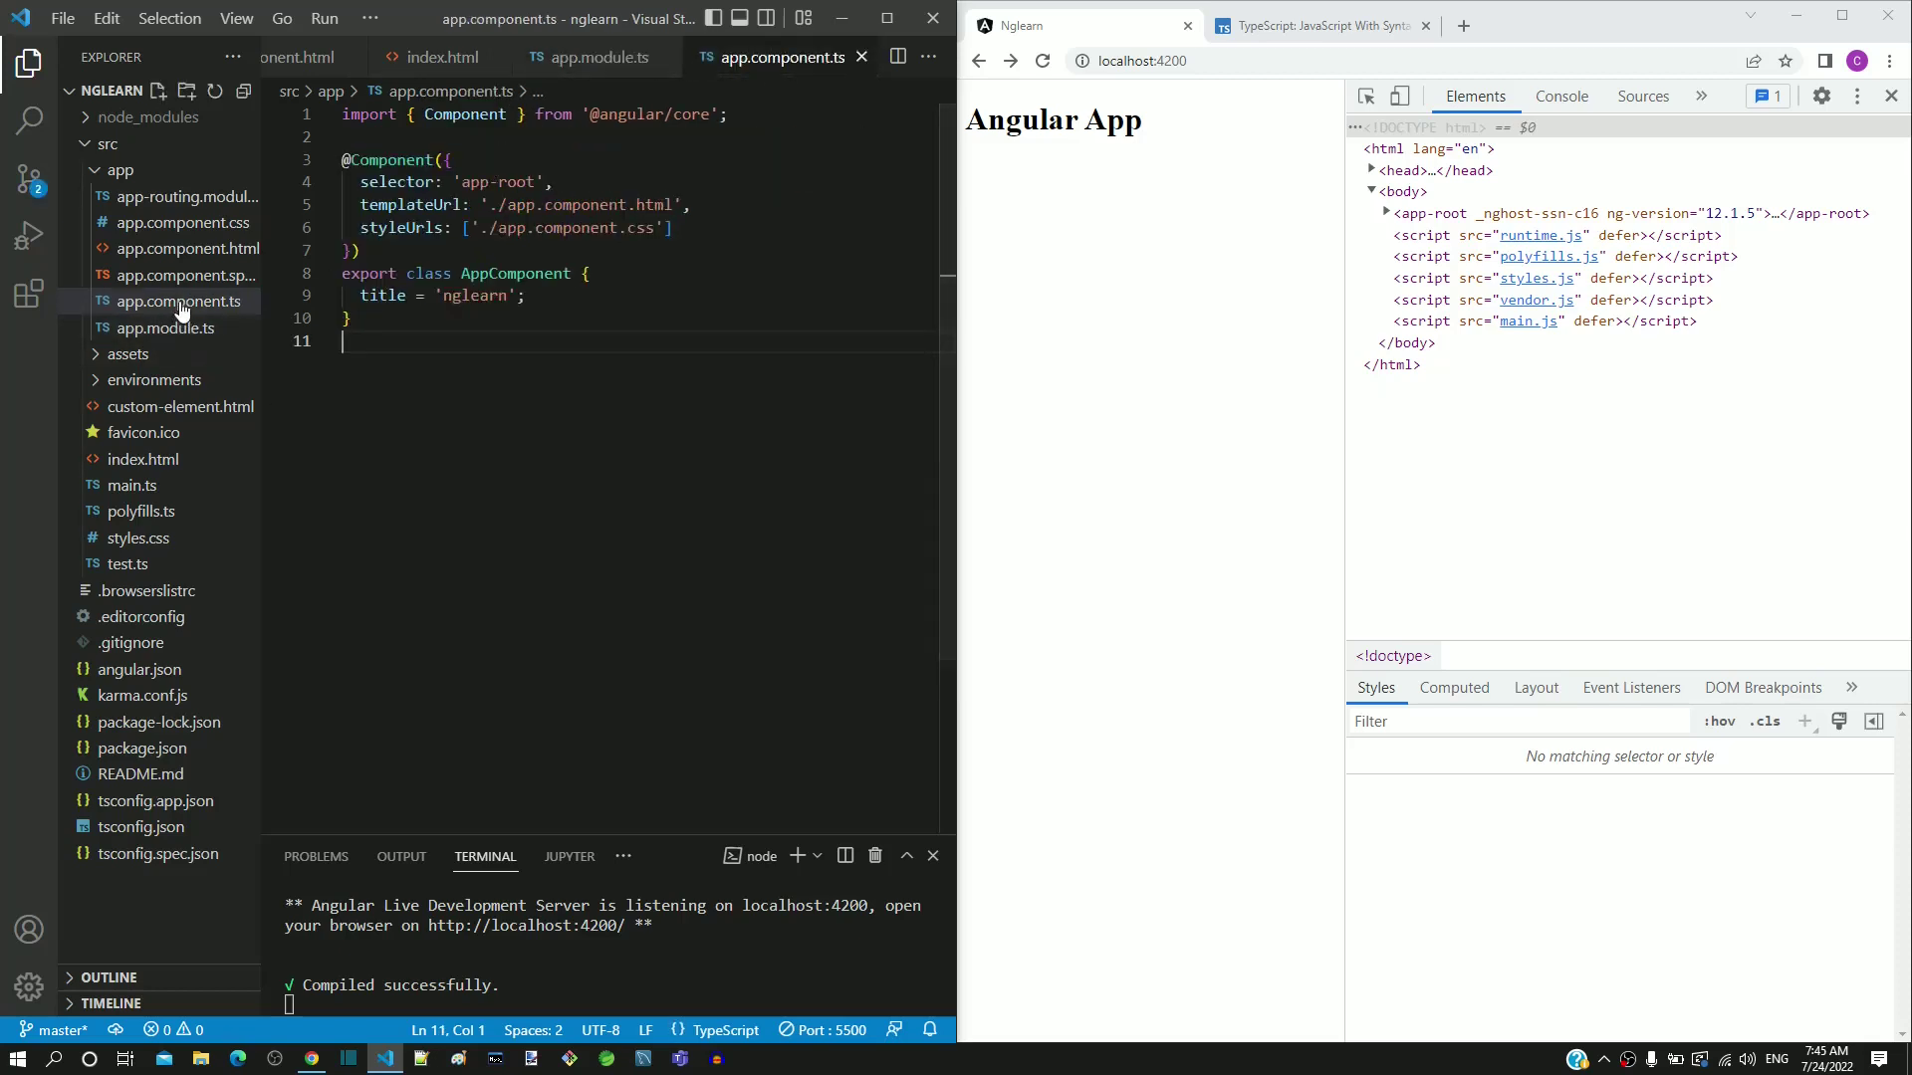
left_click(102, 305)
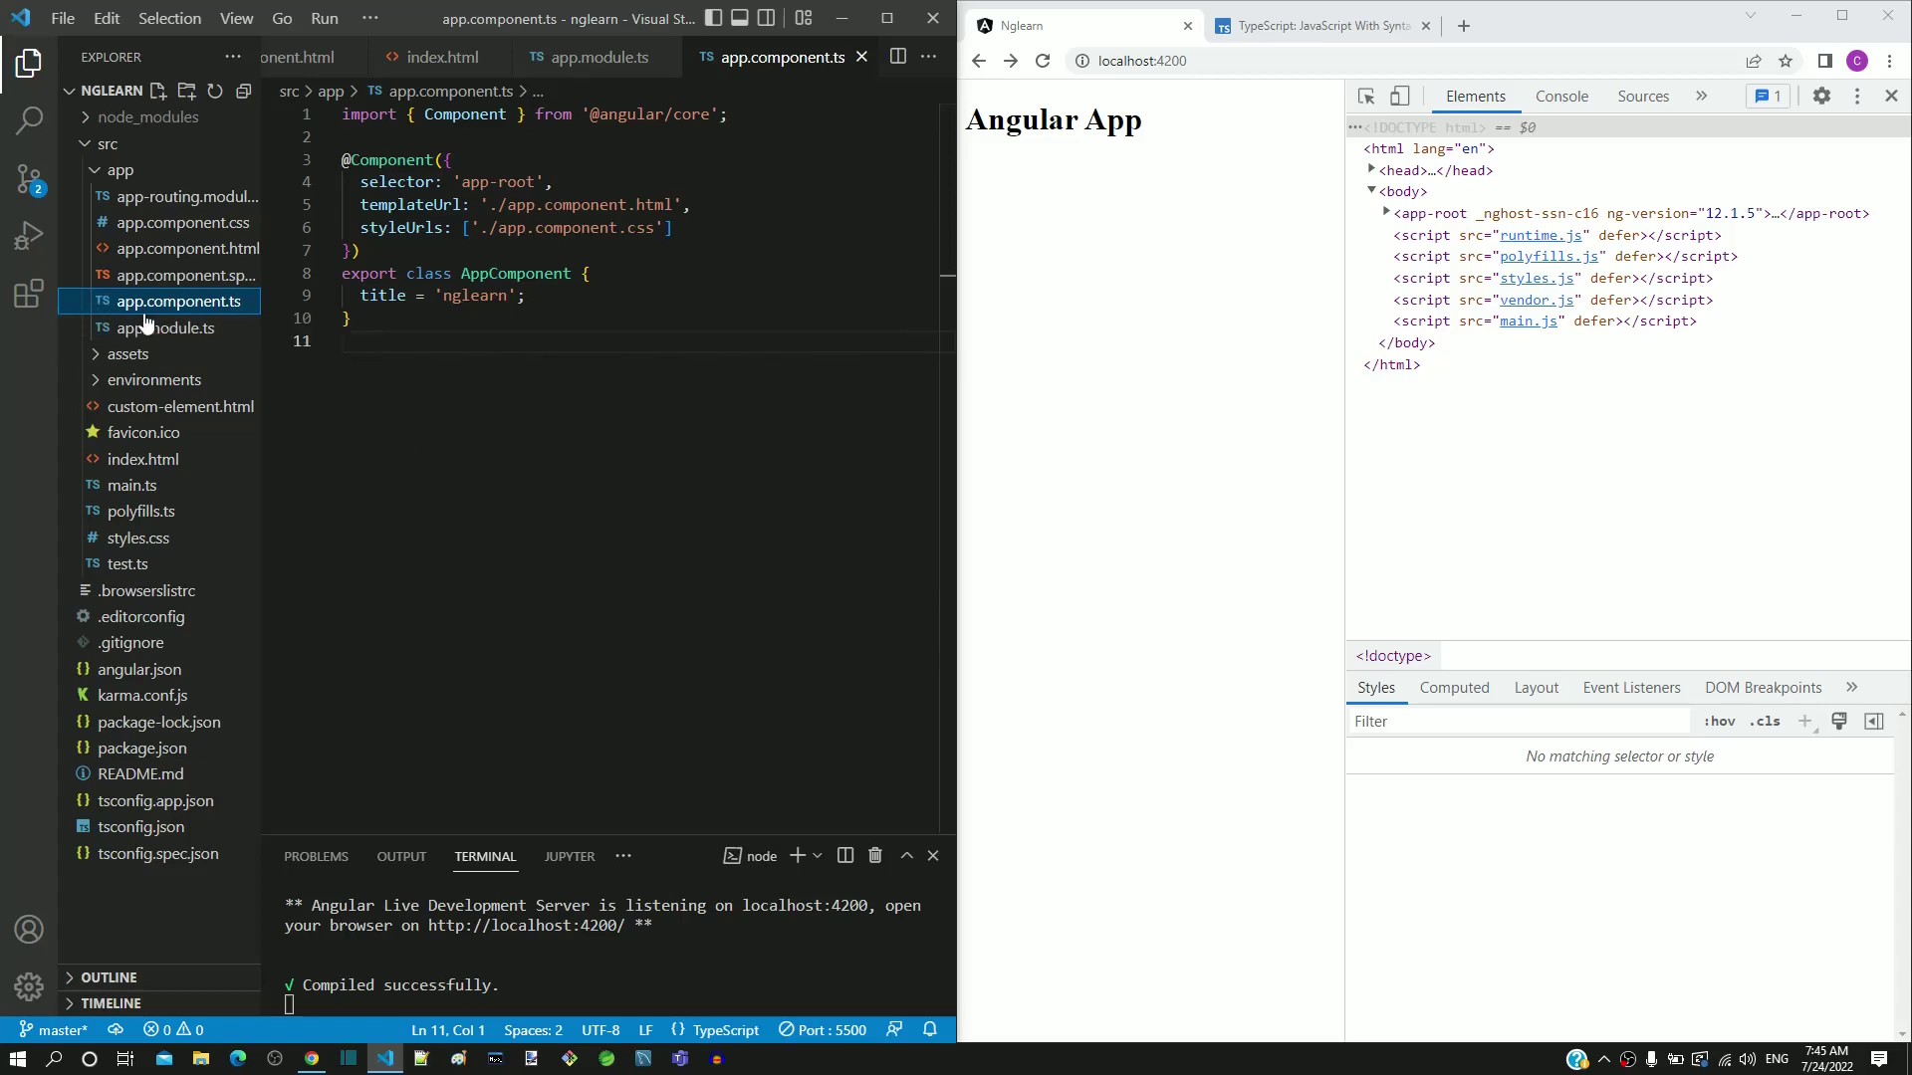
left_click(423, 359)
left_click(458, 364)
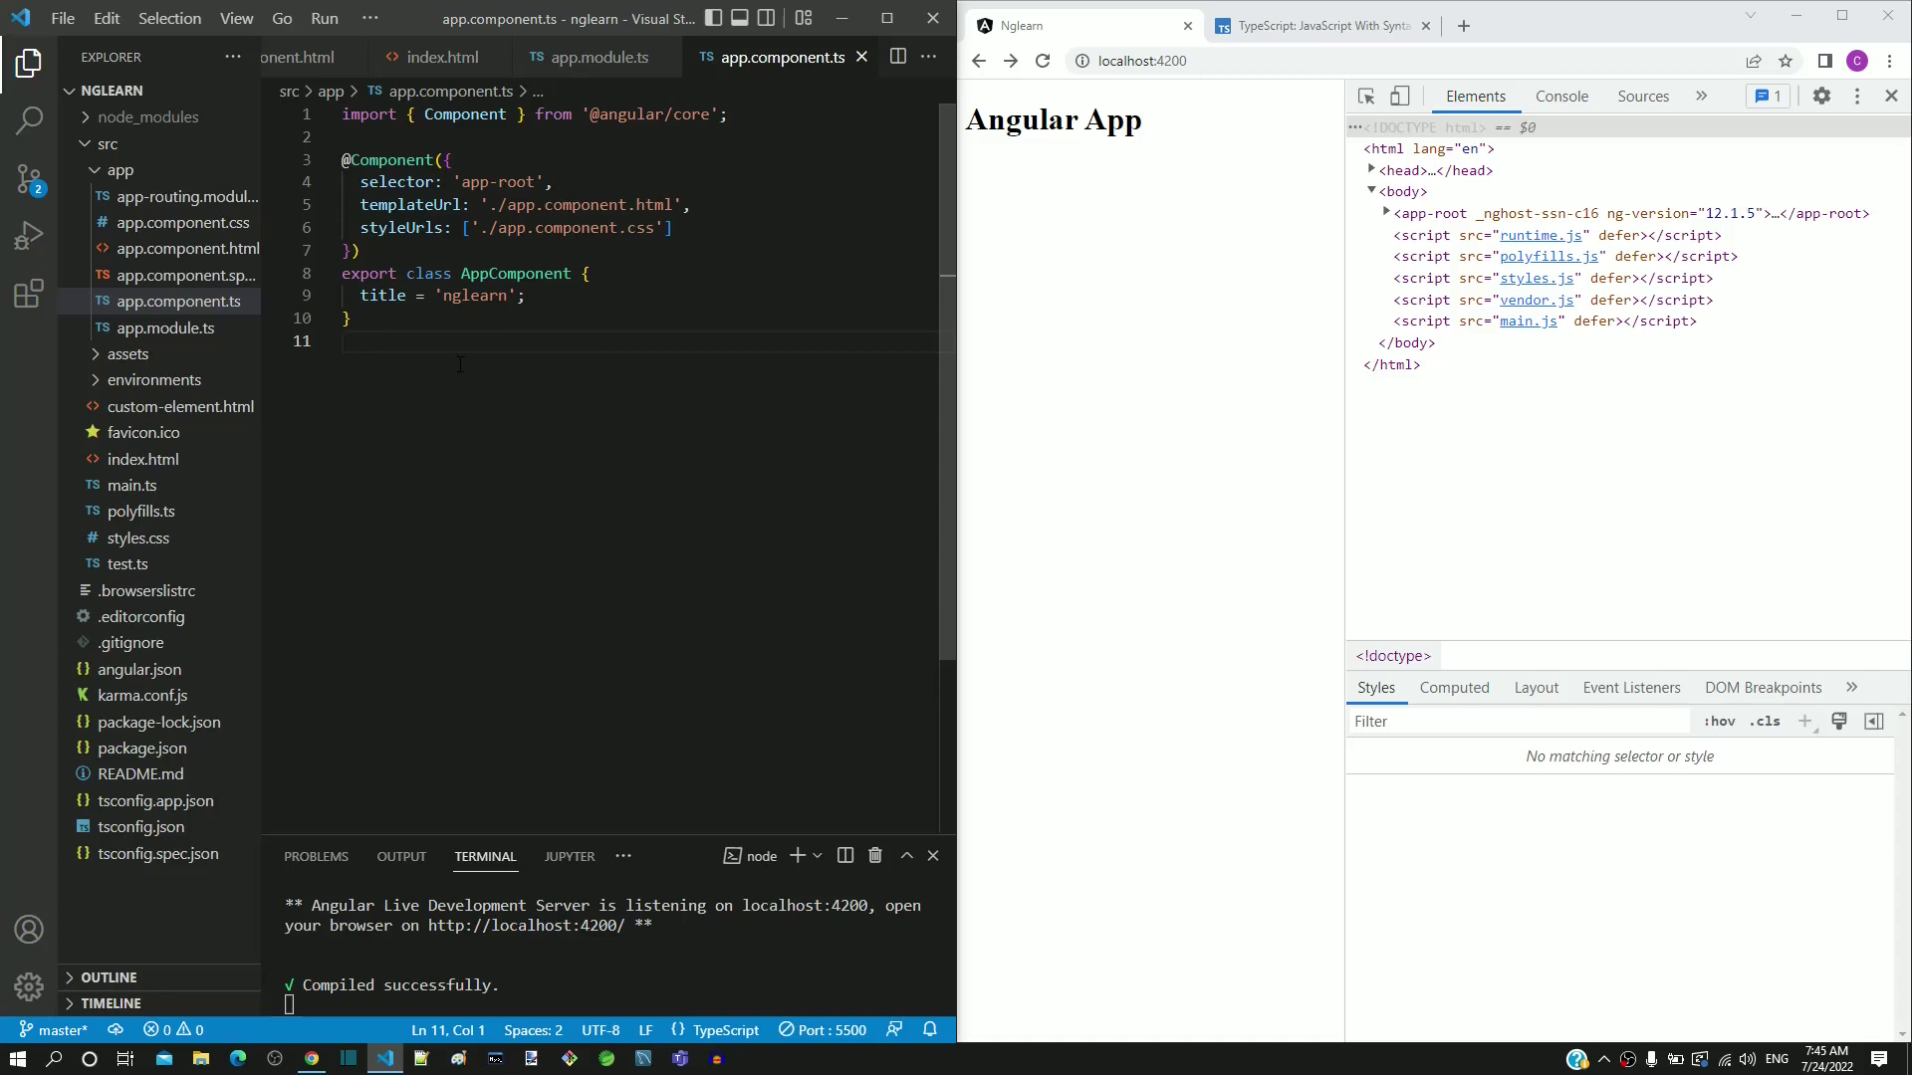
- Select the TypeScript homepage headline from 'JavaScript' through 'types'
left_click(1271, 19)
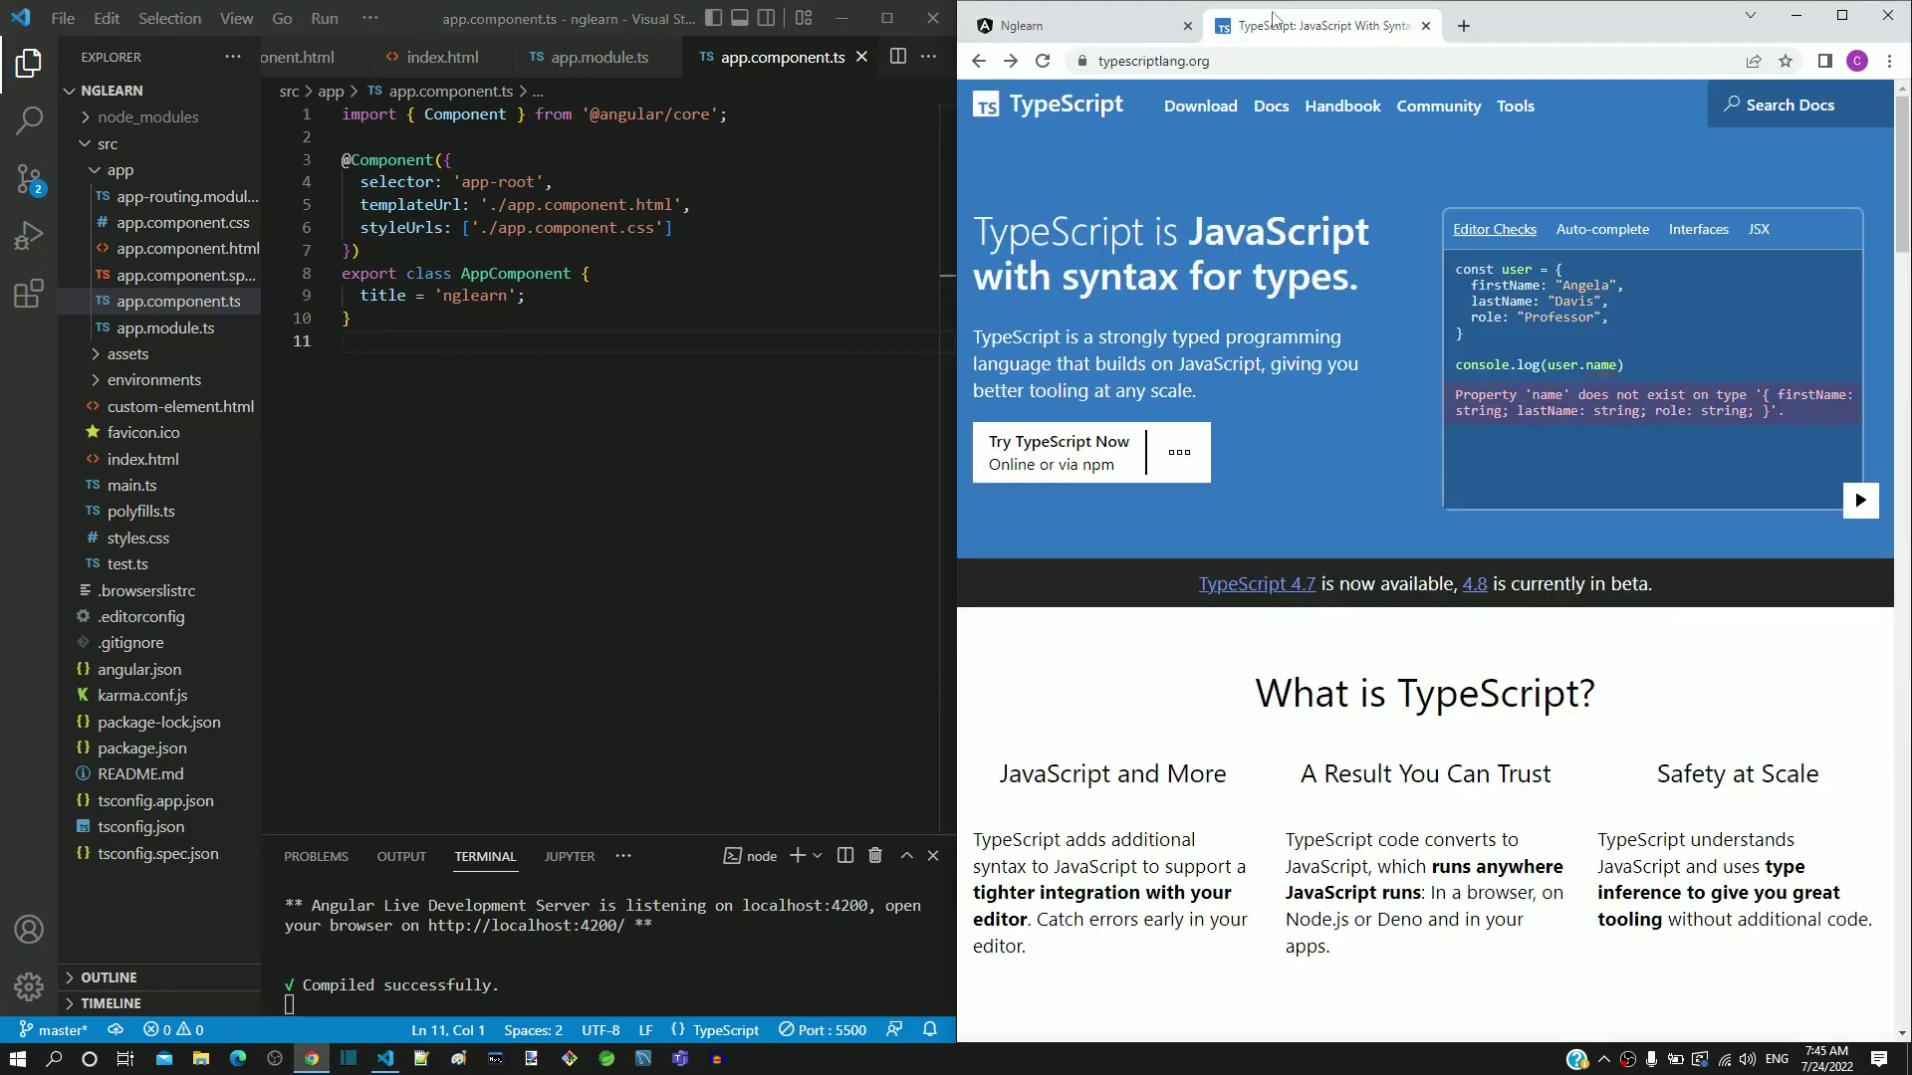
double_click(1090, 231)
left_click(1024, 366)
mouse_move(1195, 214)
left_mouse_down()
mouse_move(1213, 246)
mouse_move(1174, 284)
mouse_move(1355, 297)
left_mouse_up()
left_click_drag(1298, 271, 1358, 277)
left_click(624, 55)
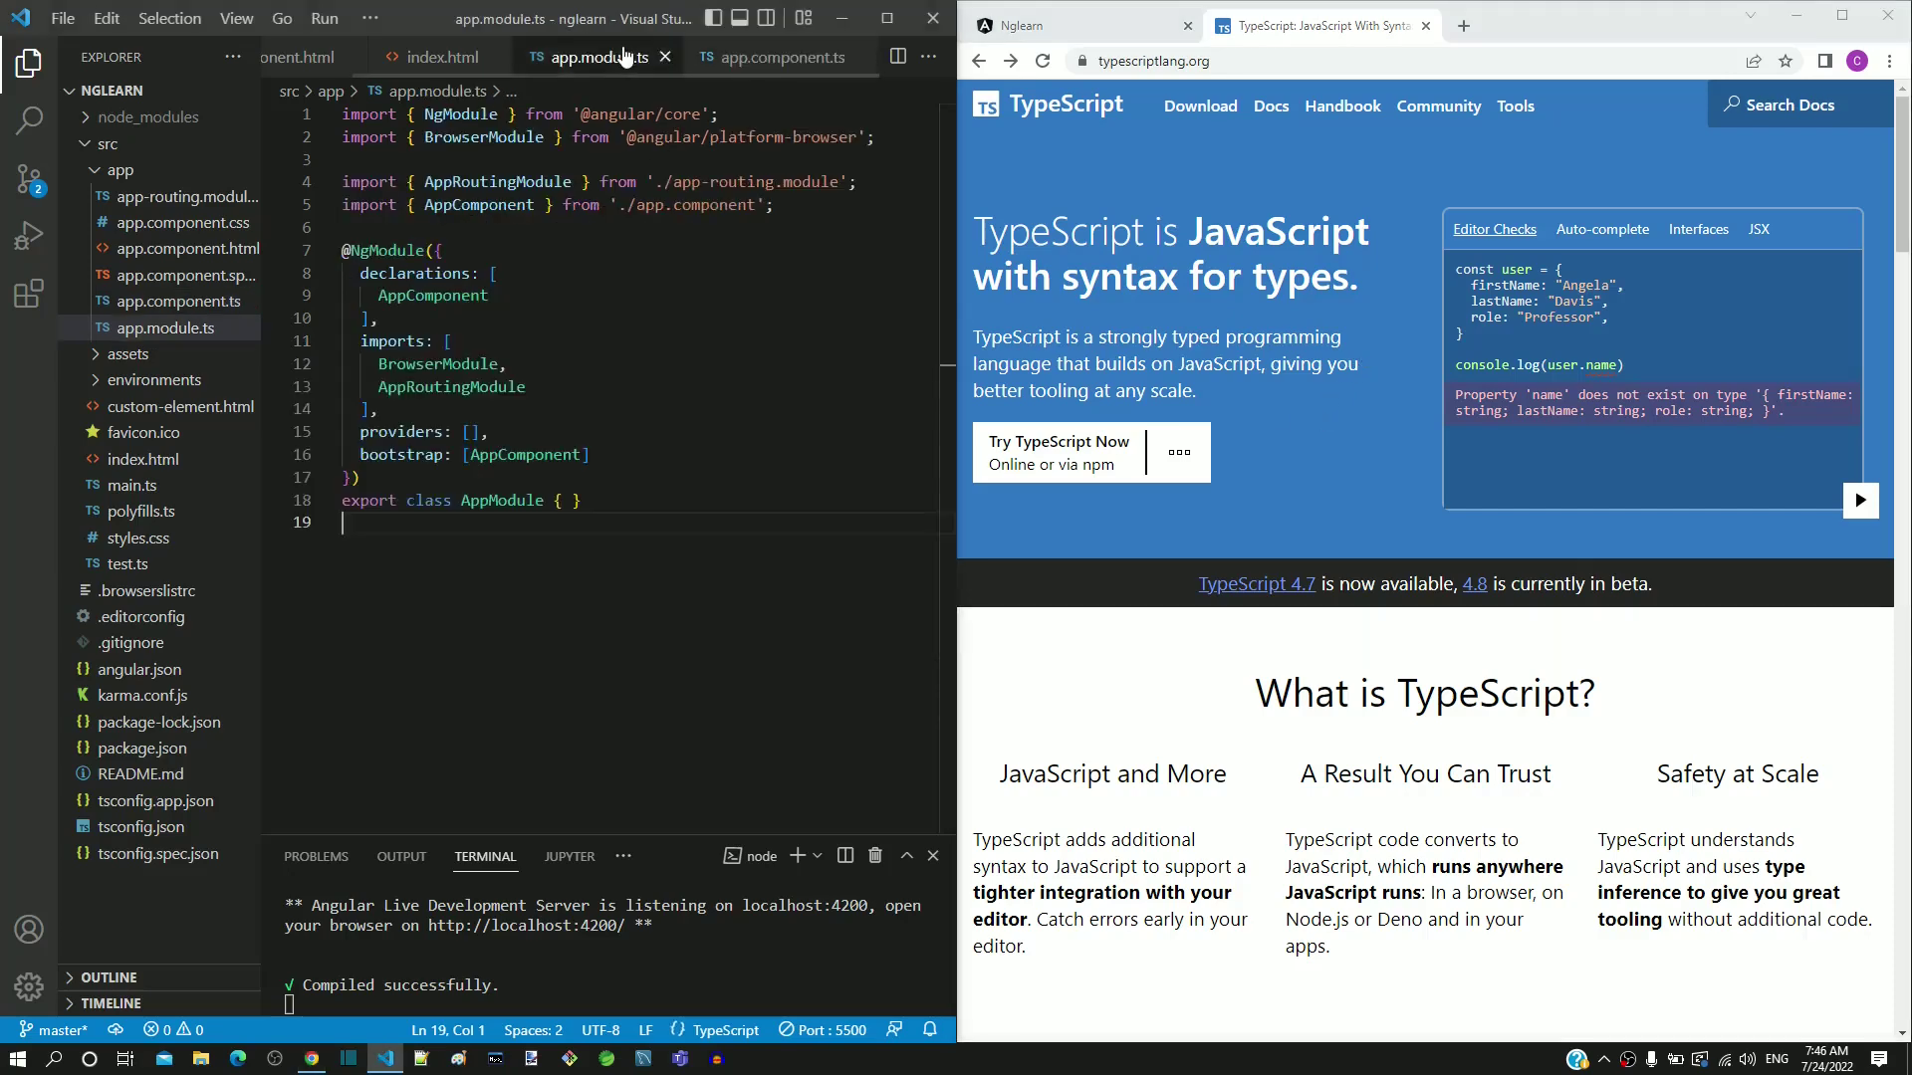
left_click(766, 61)
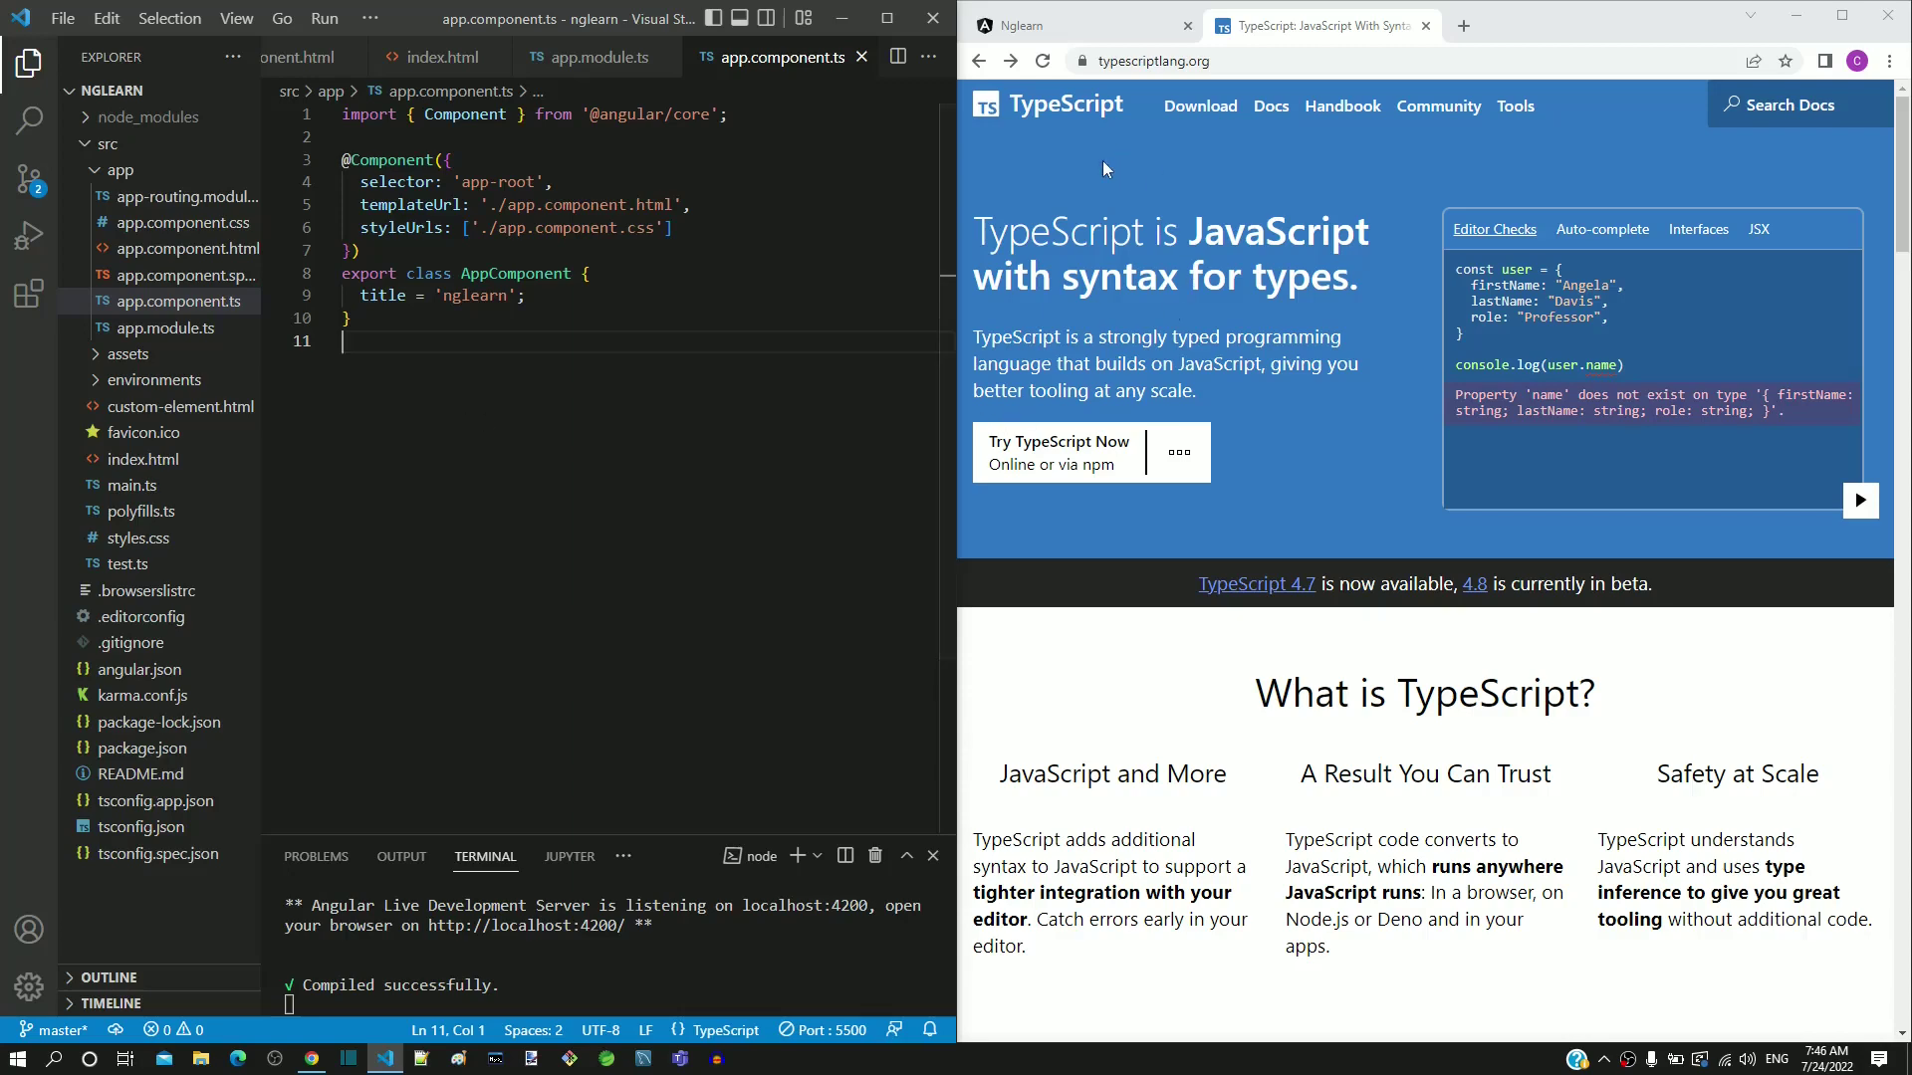
- Select the <script src="main.js"> element in the Nglearn app's DevTools Elements panel
left_click(1056, 25)
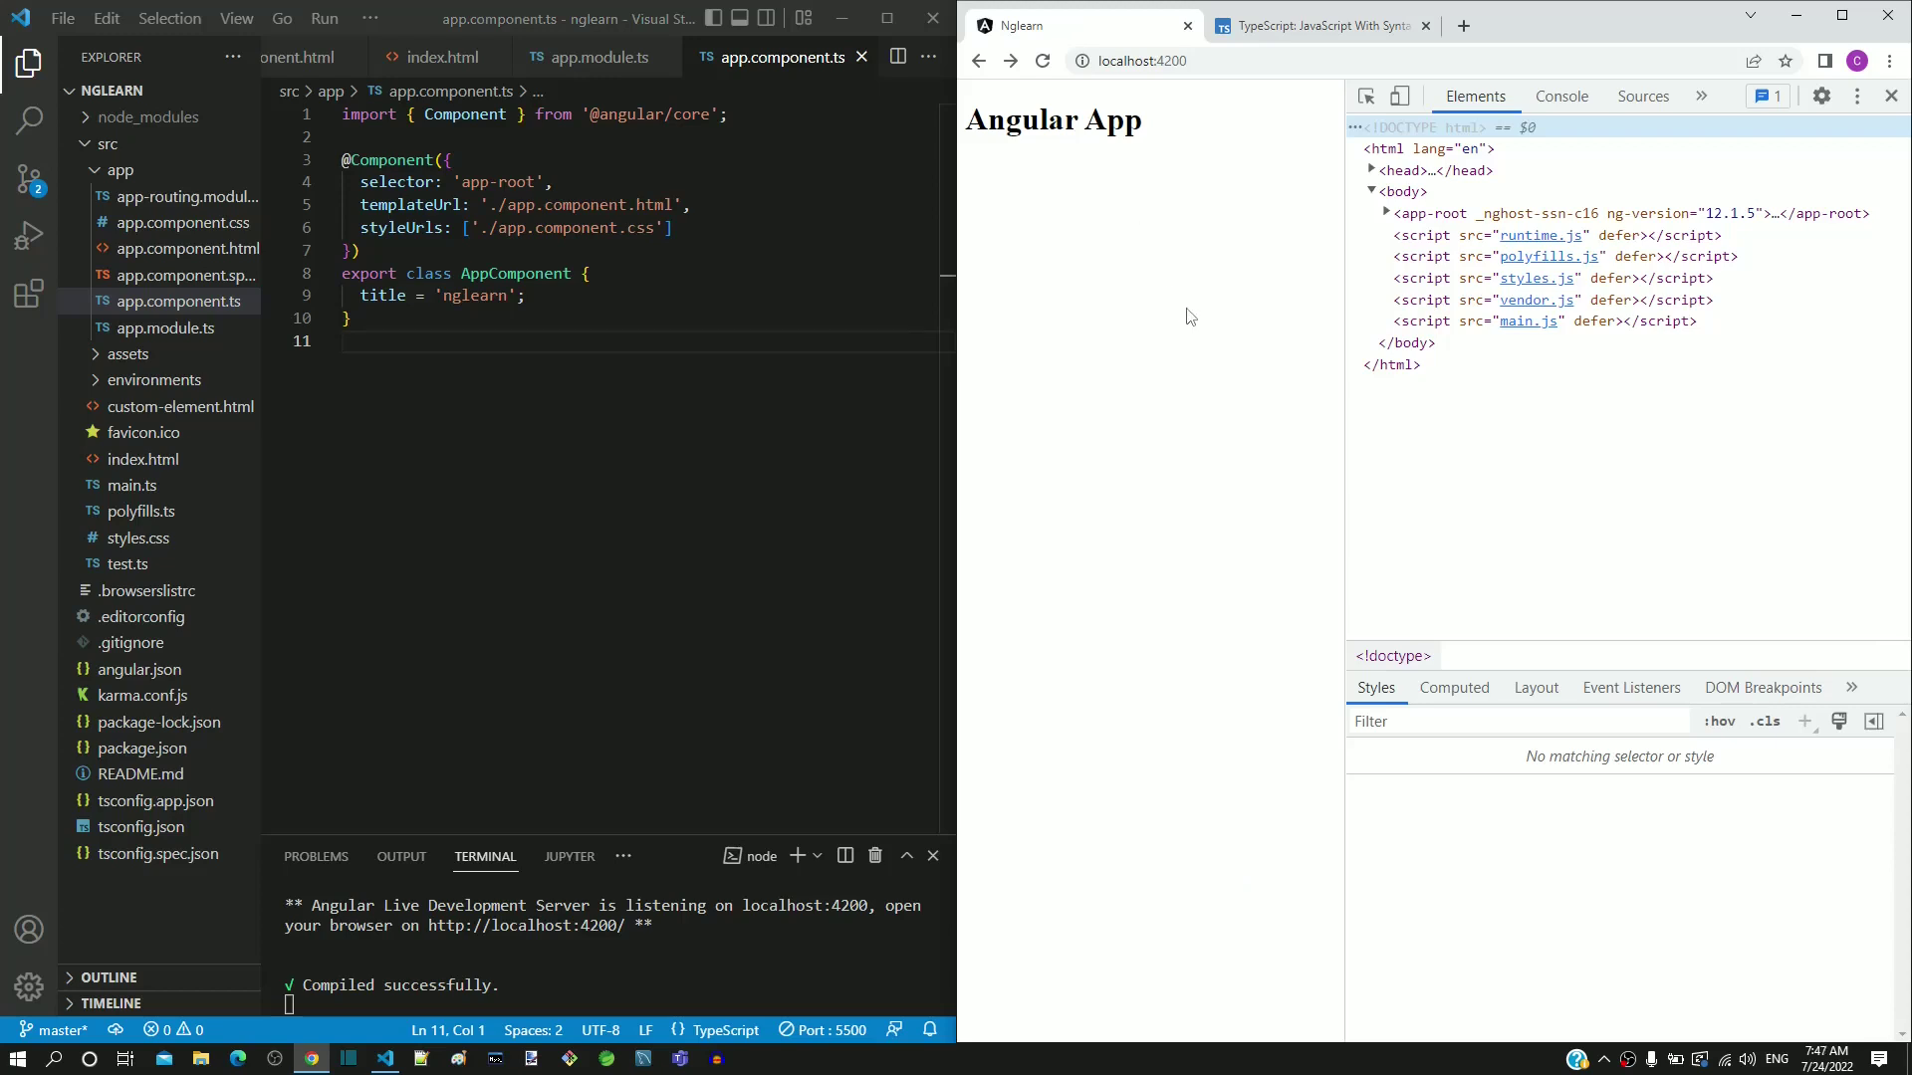
left_click(1438, 325)
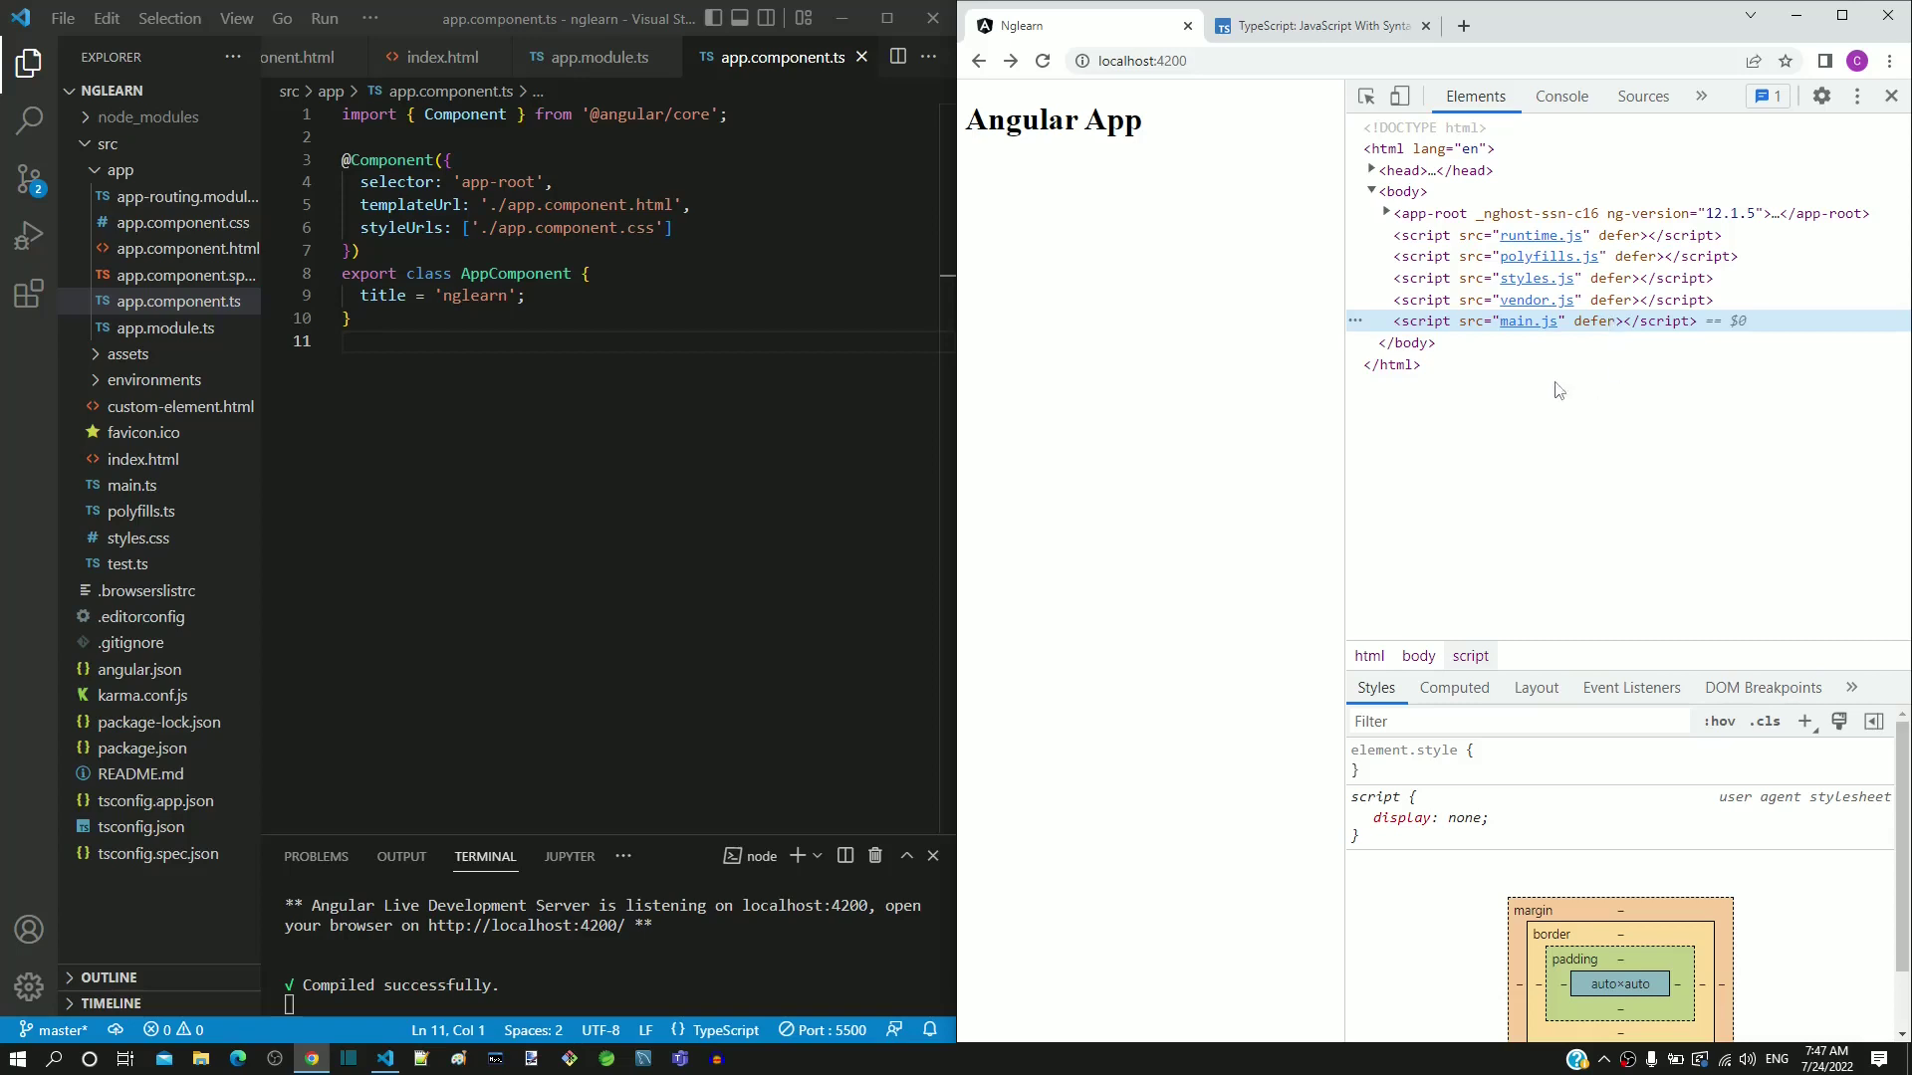
- Load localhost:4200/main.js to view the compiled webpack bundle
left_click(1253, 59)
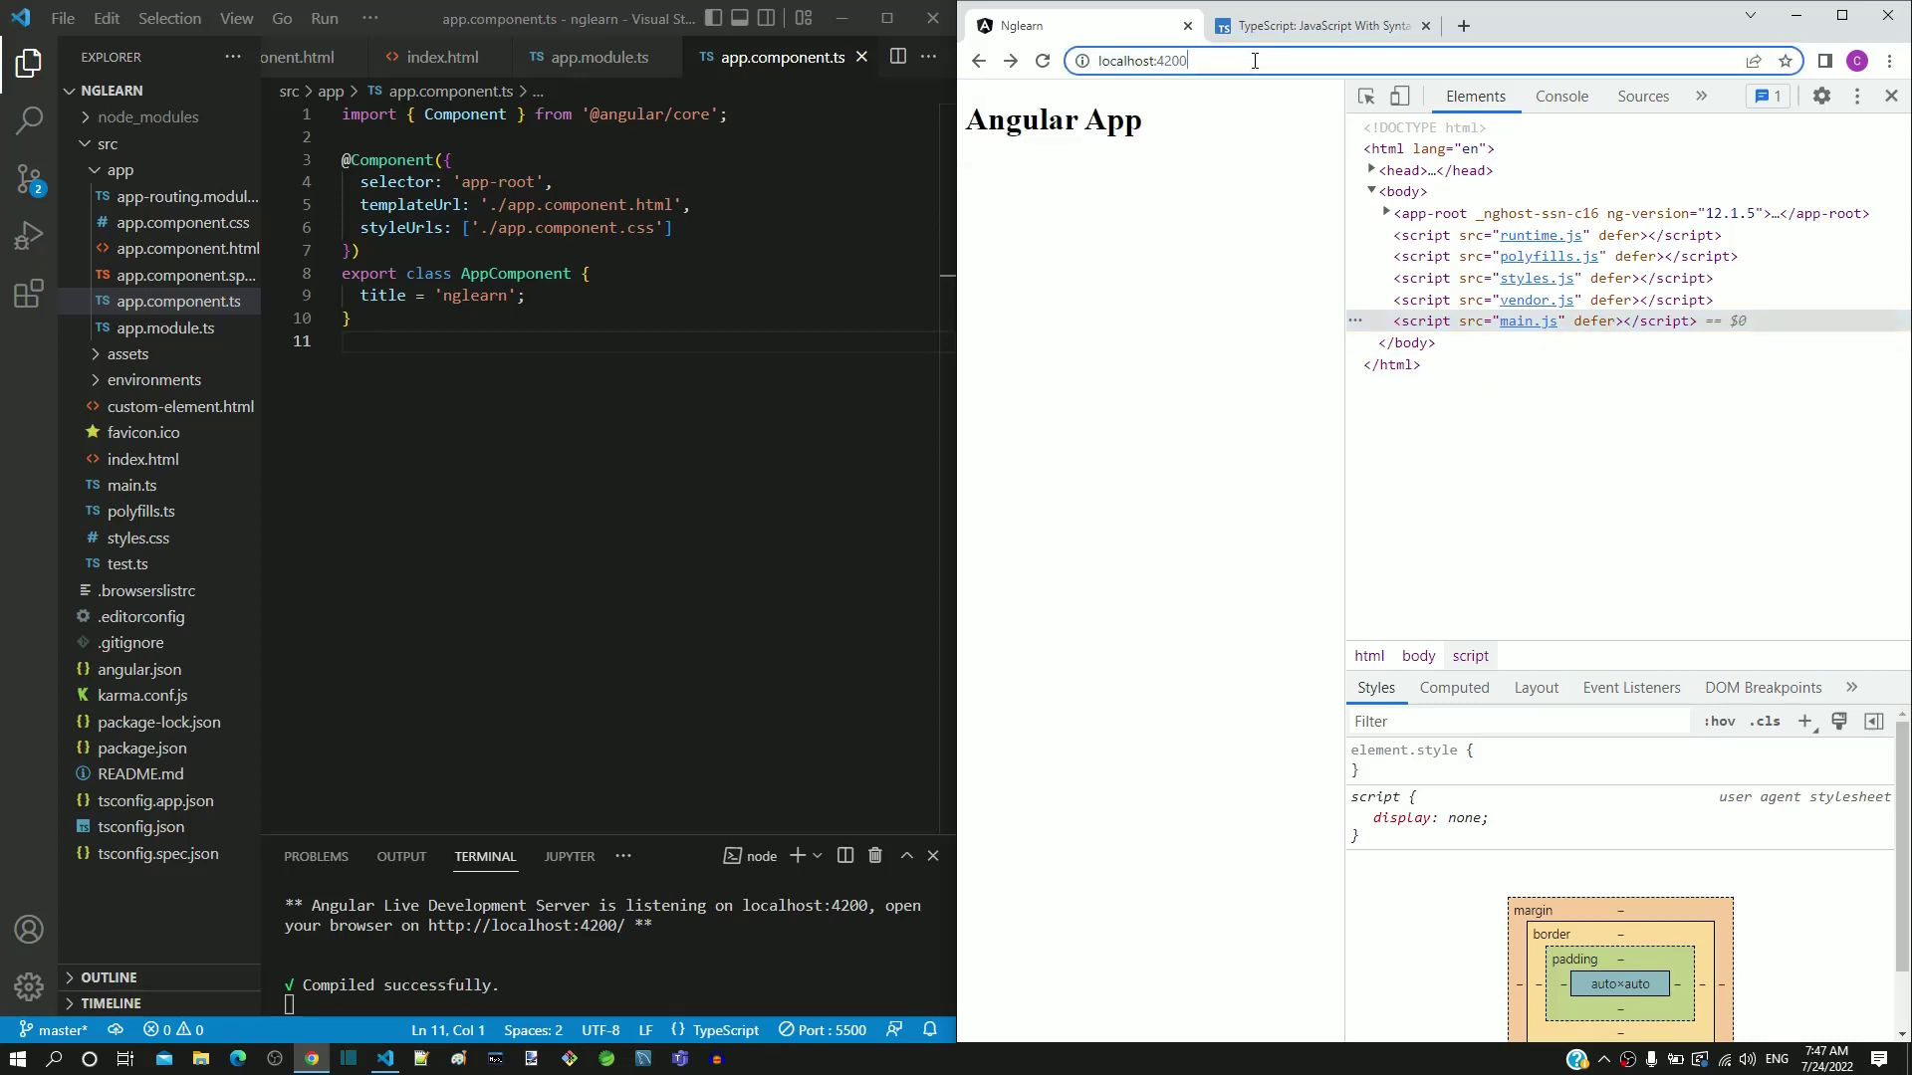
type("/main.")
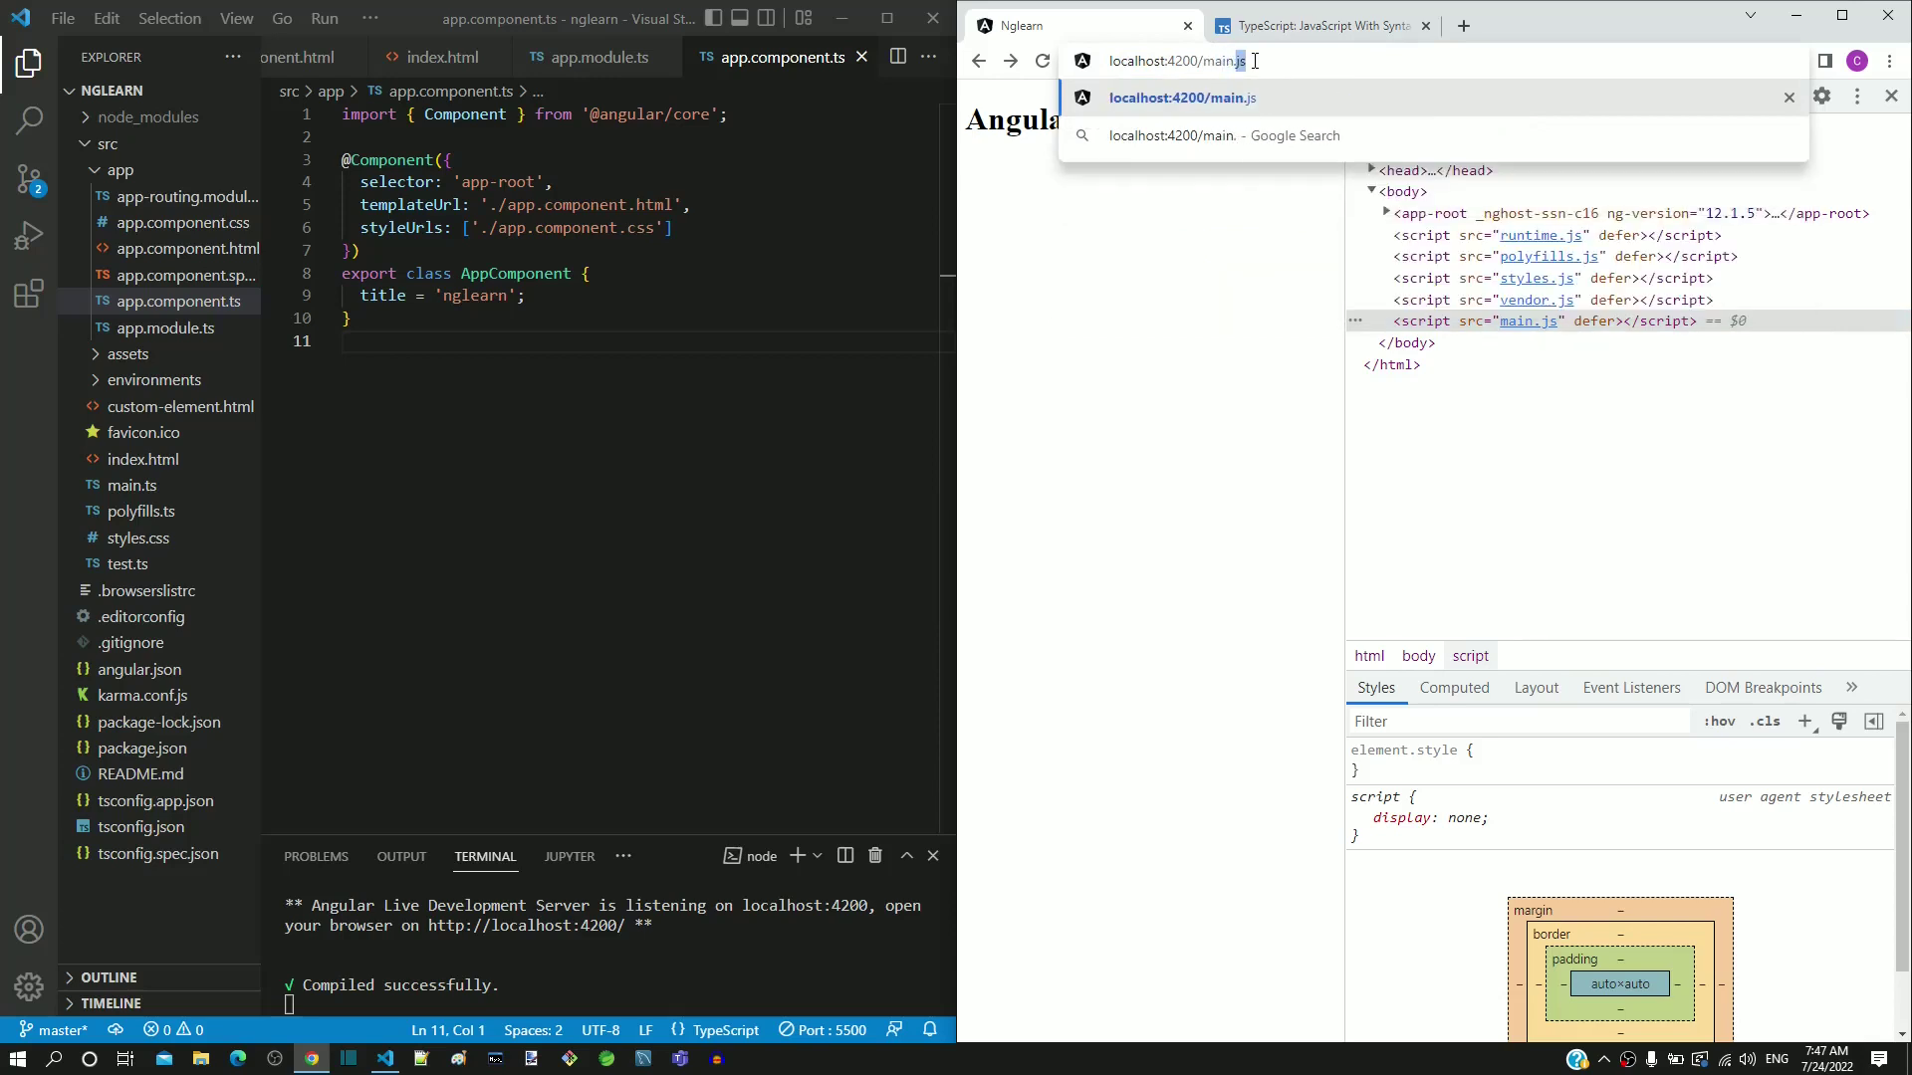
type("js")
key("Return")
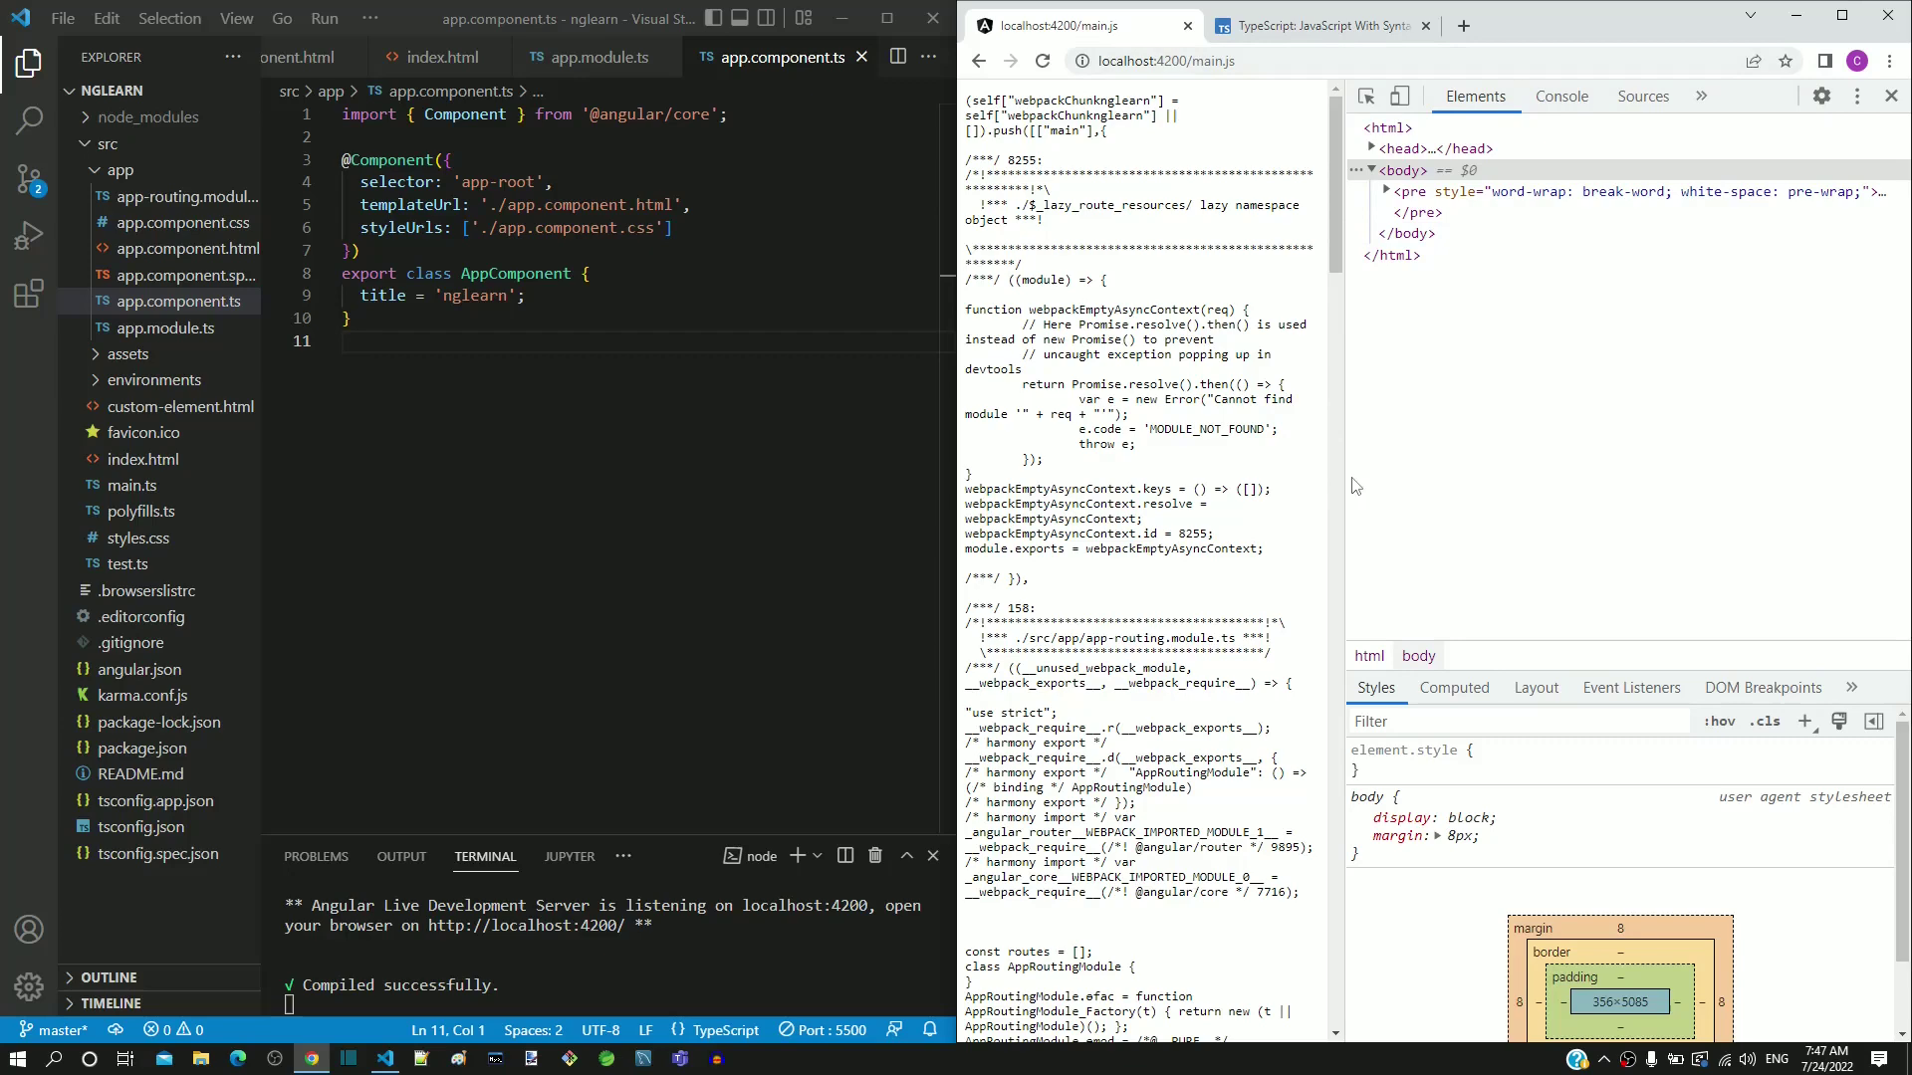
- Widen the page past DevTools and highlight the compiled AppComponent and AppModule classes in main.js
left_click_drag(1344, 477, 1658, 427)
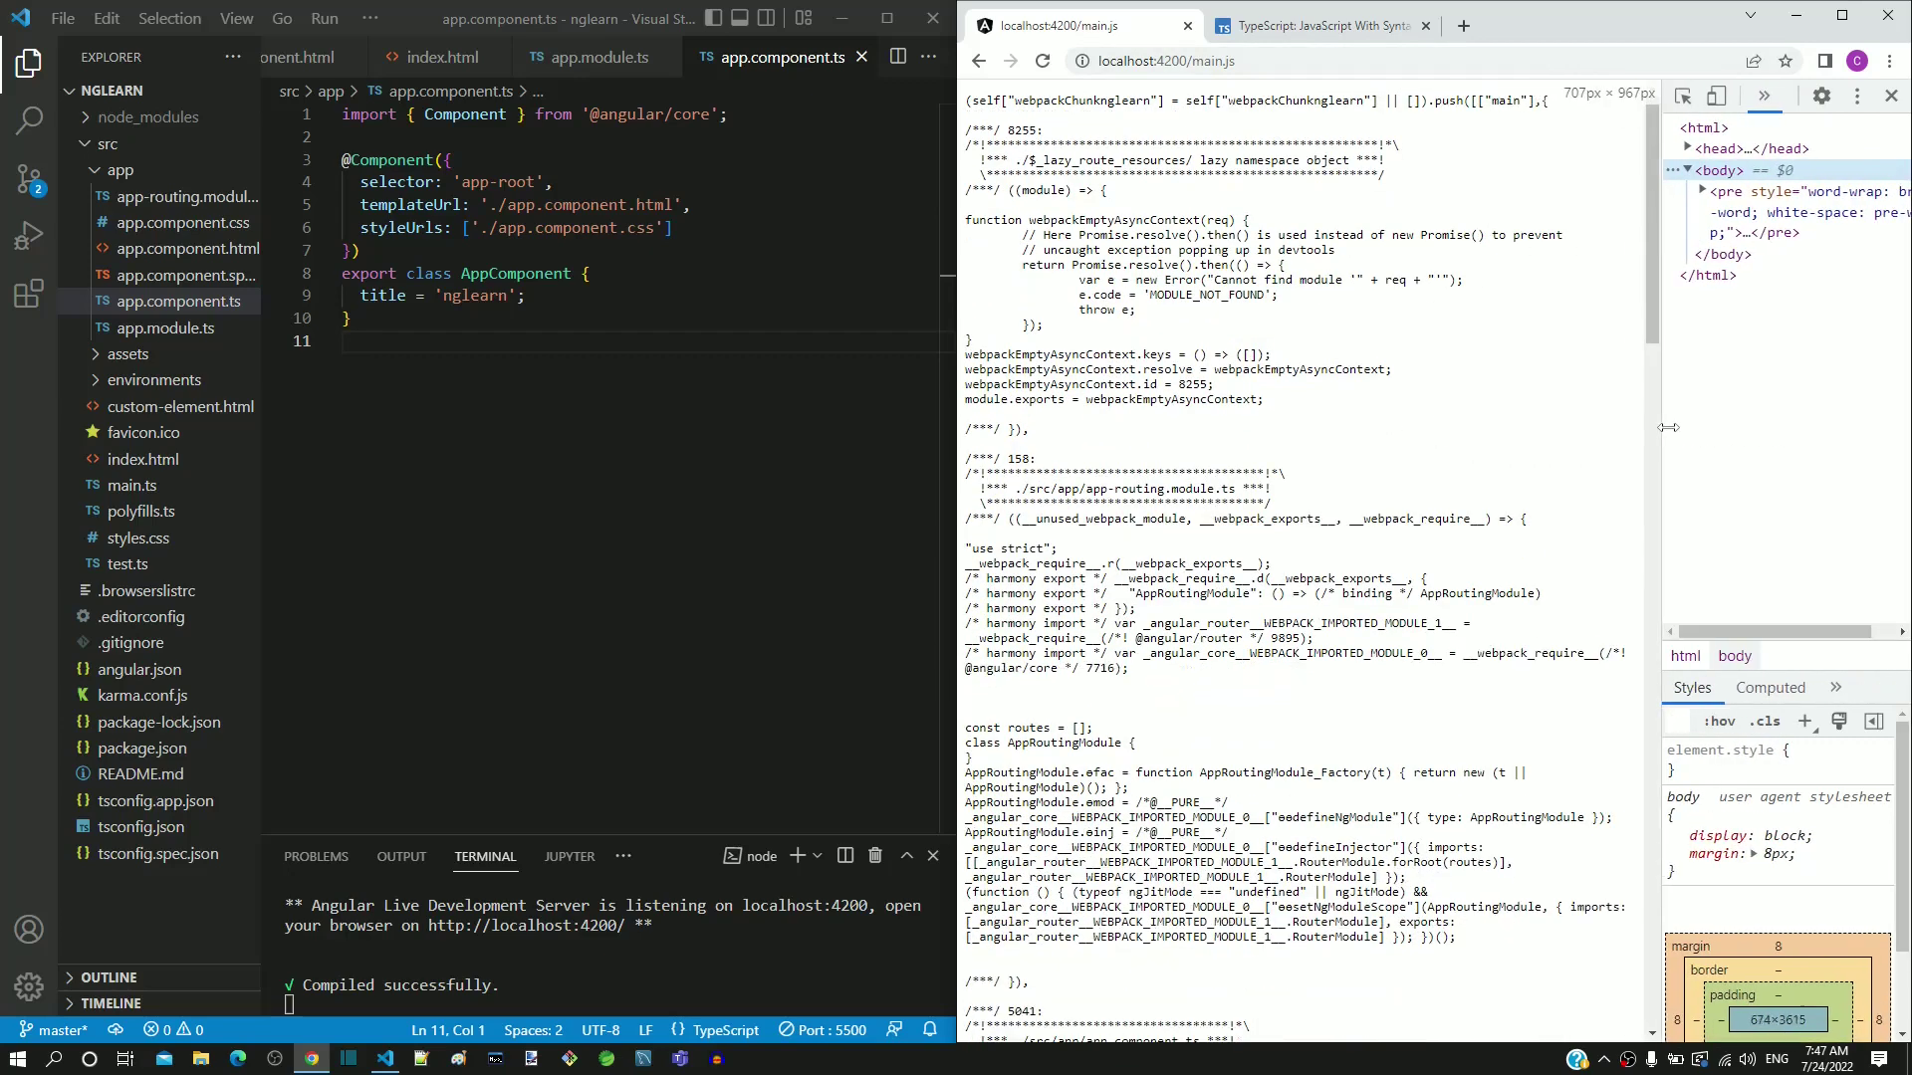
scroll(1344, 597, "down", 2)
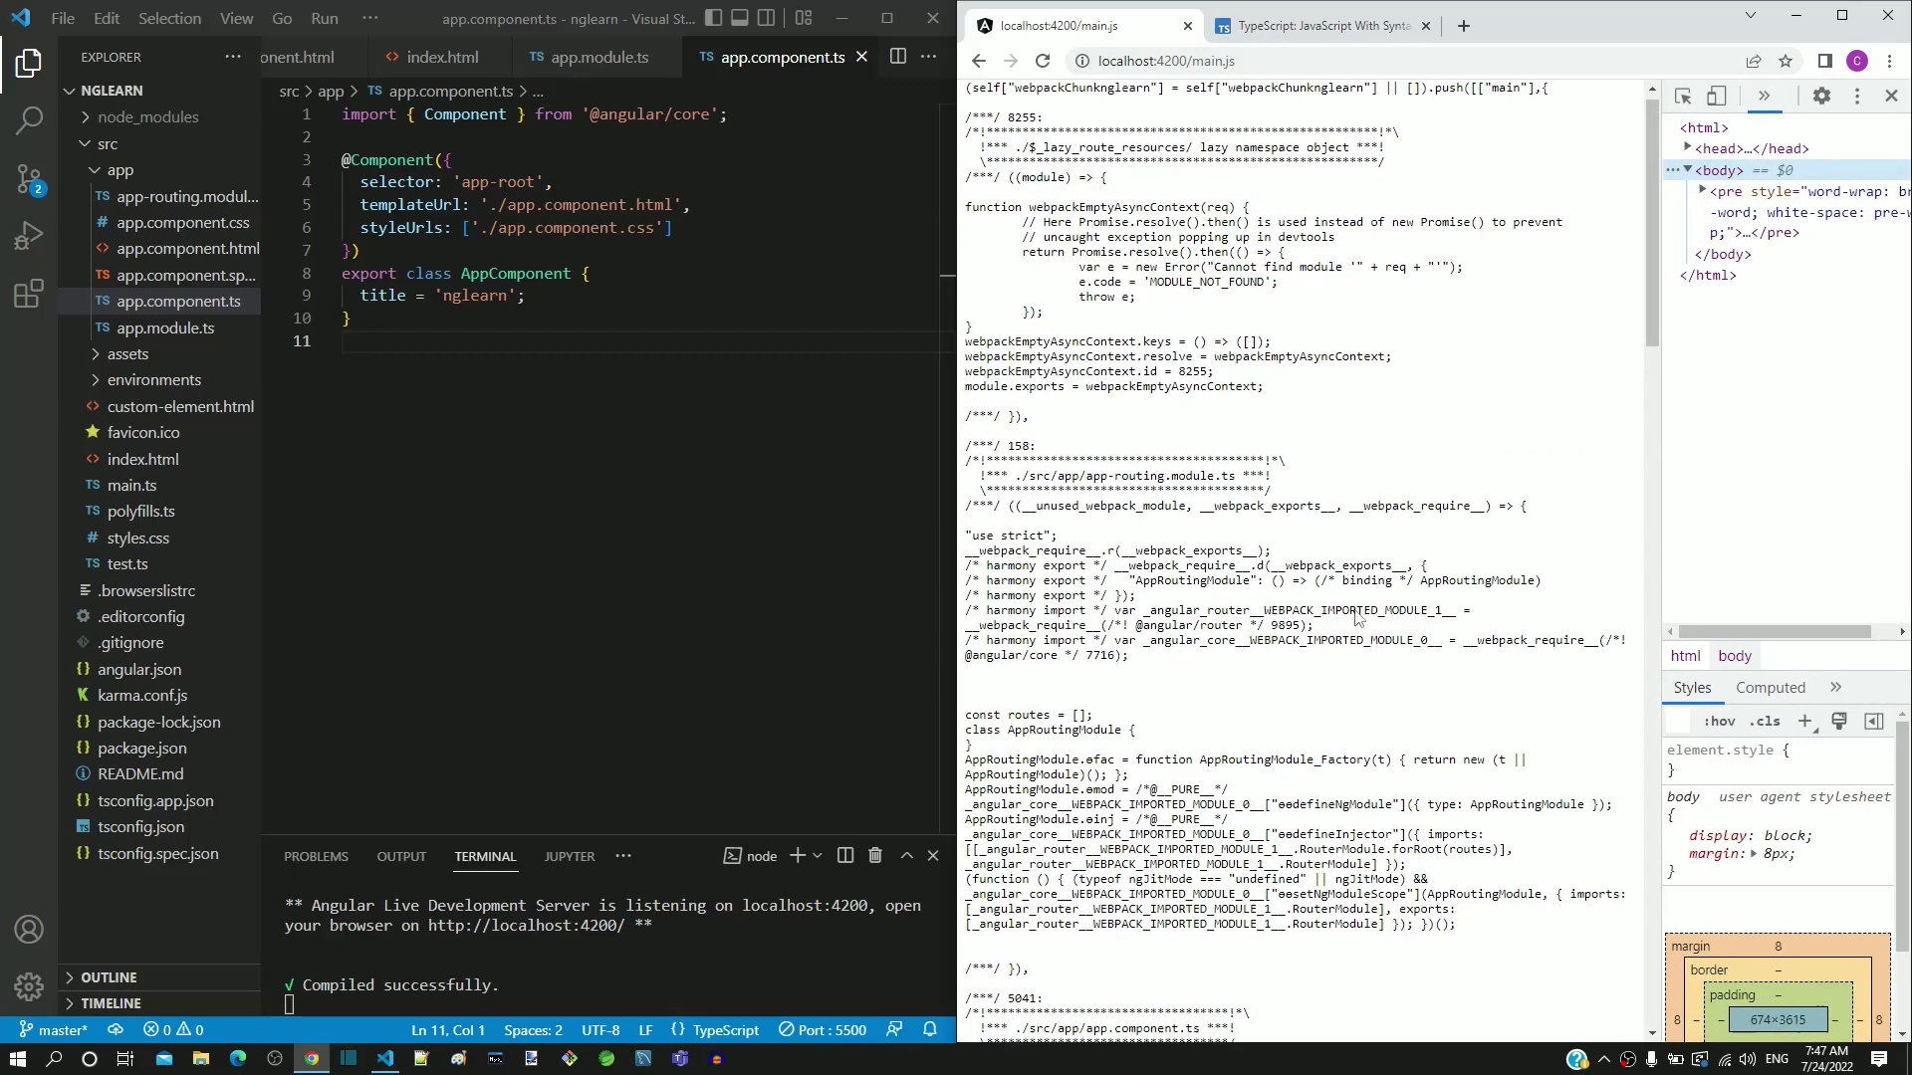
scroll(1355, 617, "down", 1)
scroll(1355, 616, "down", 2)
scroll(1354, 617, "down", 2)
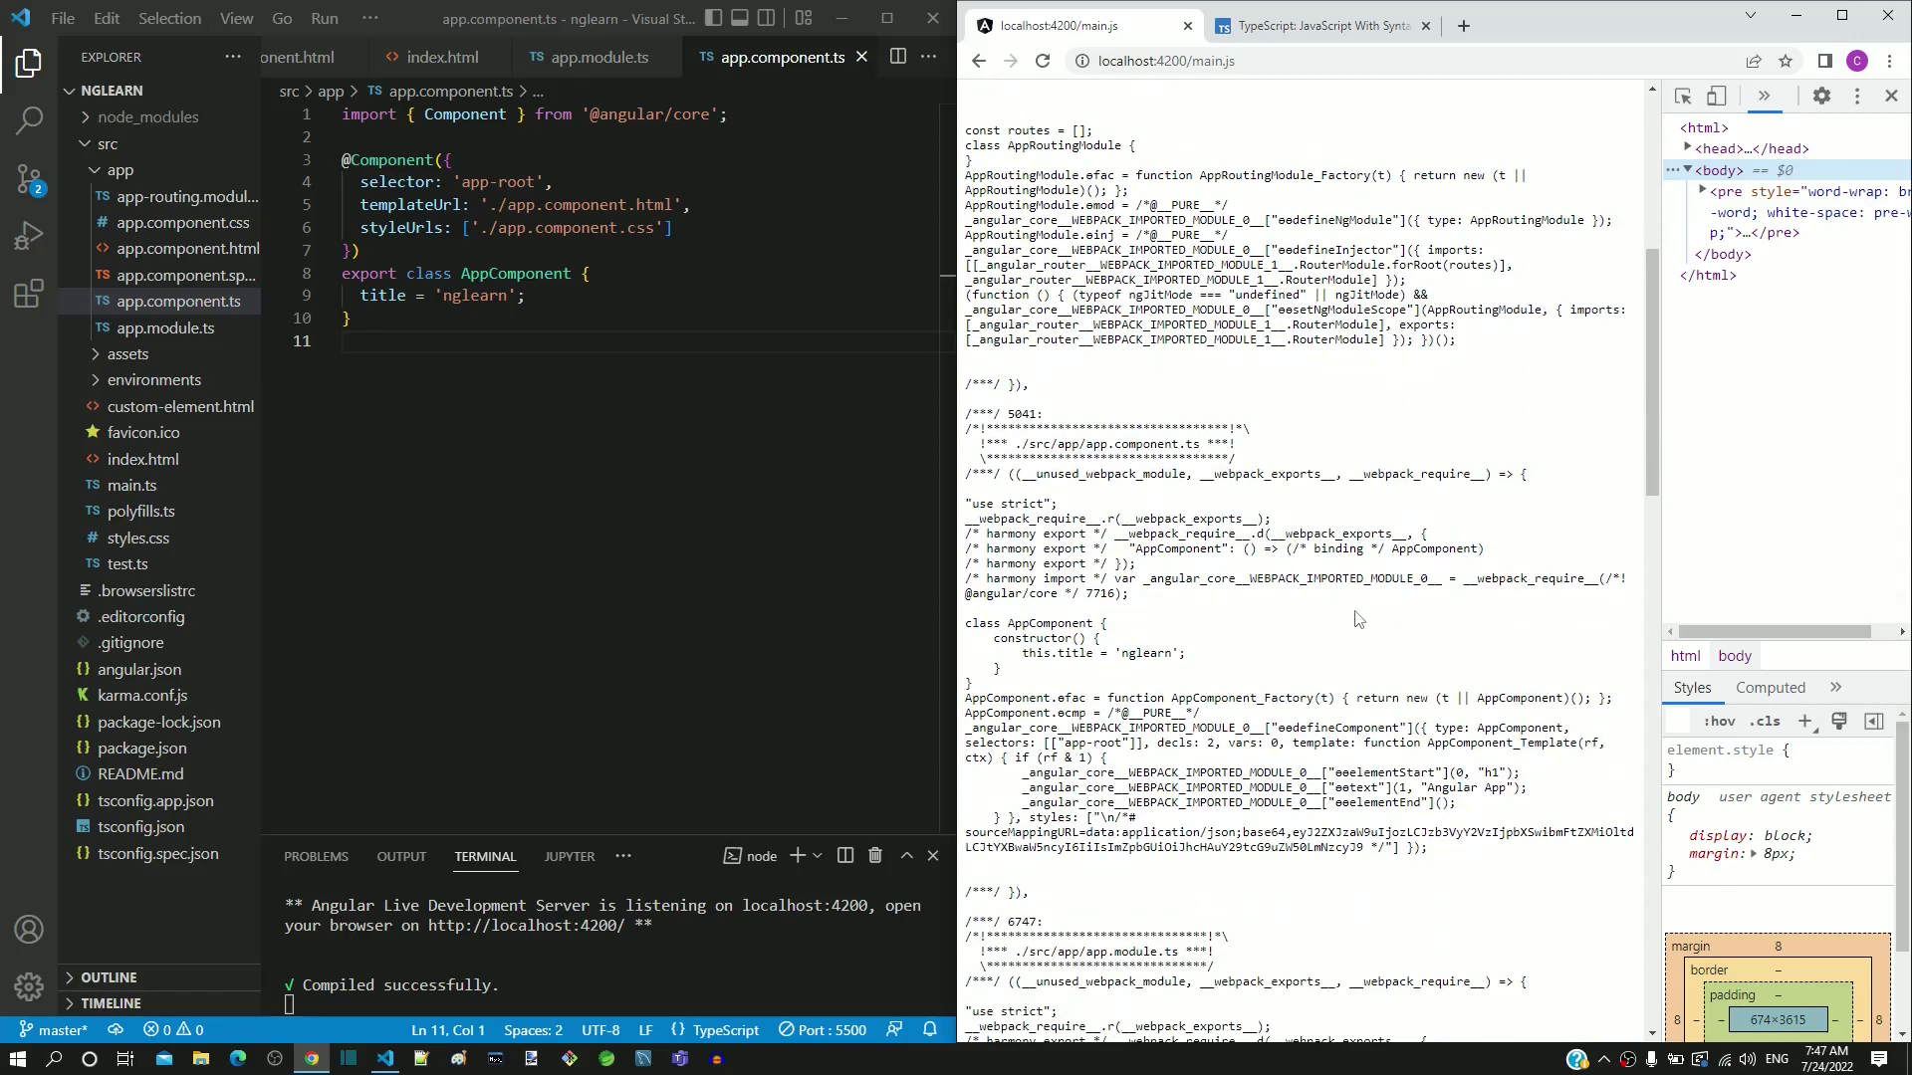
scroll(1355, 618, "down", 1)
scroll(1354, 618, "down", 1)
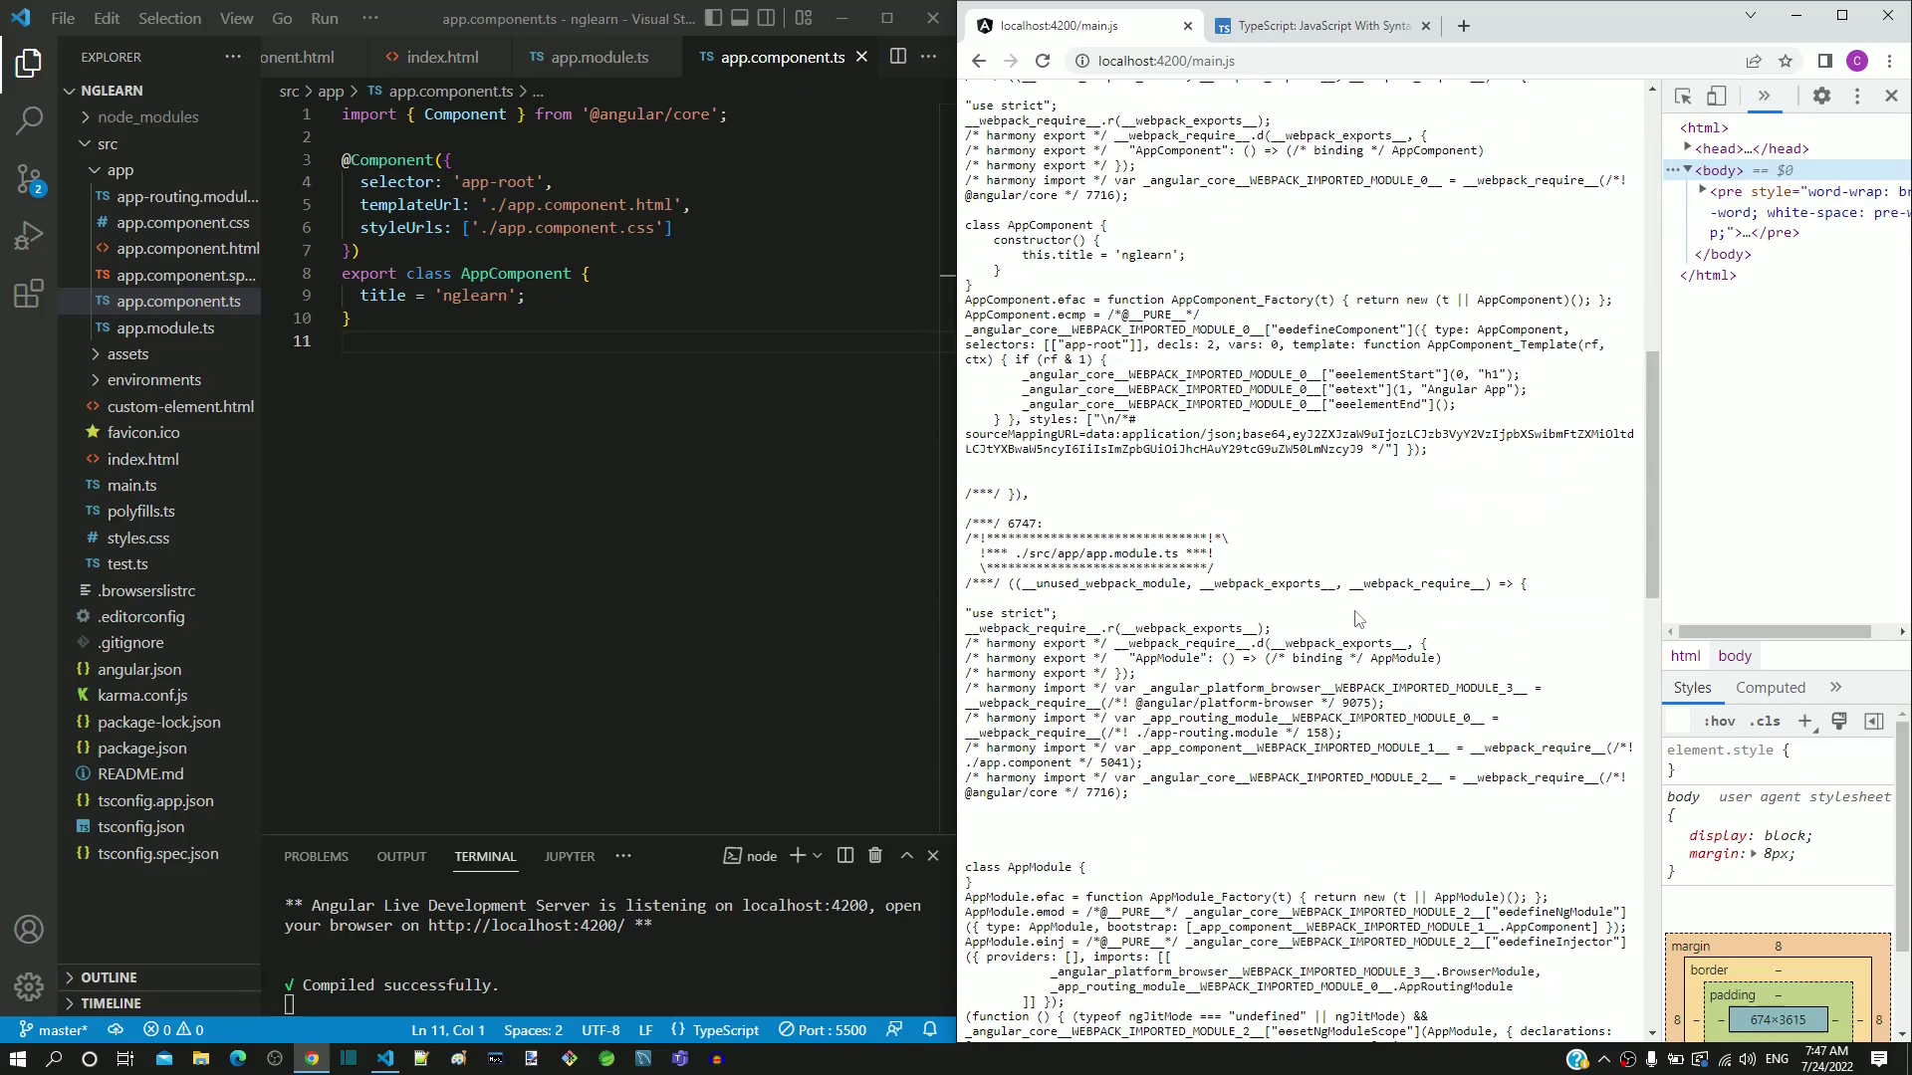
scroll(1355, 617, "down", 1)
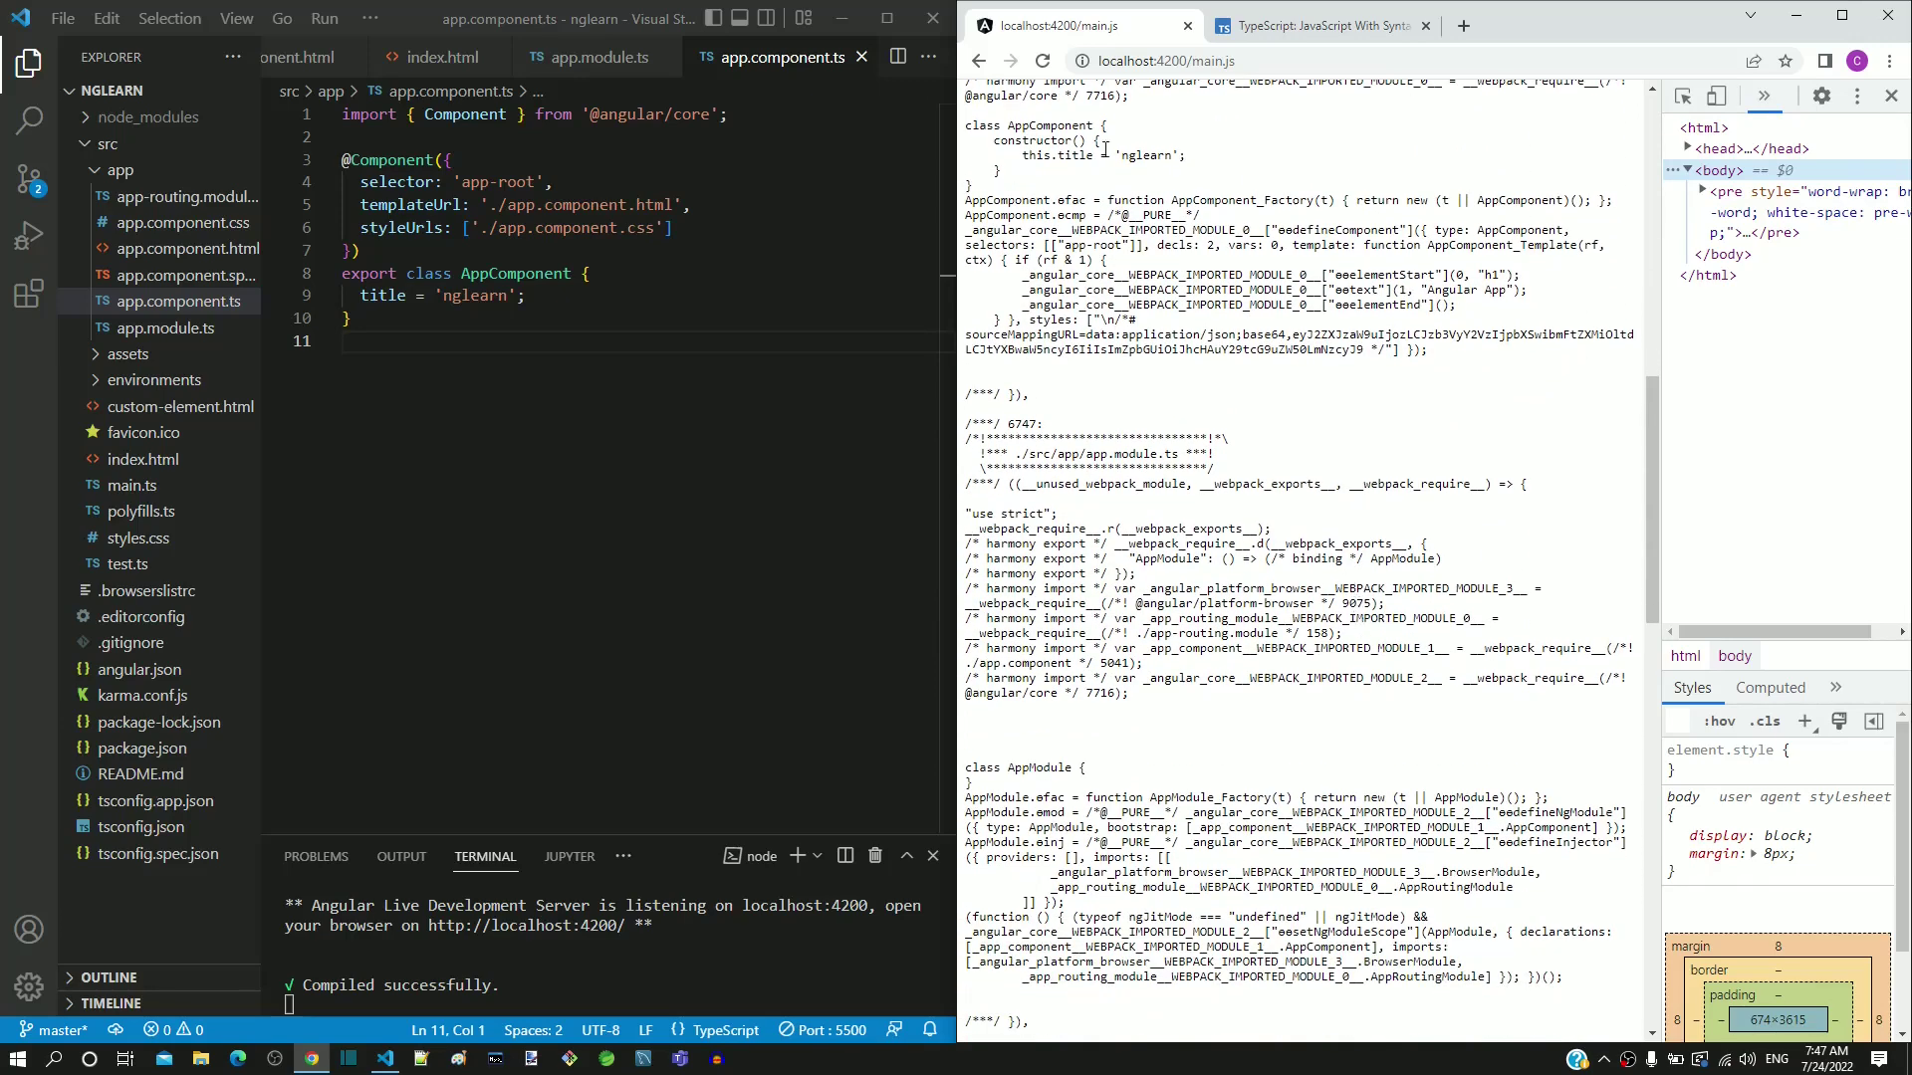
left_click_drag(965, 126, 1007, 189)
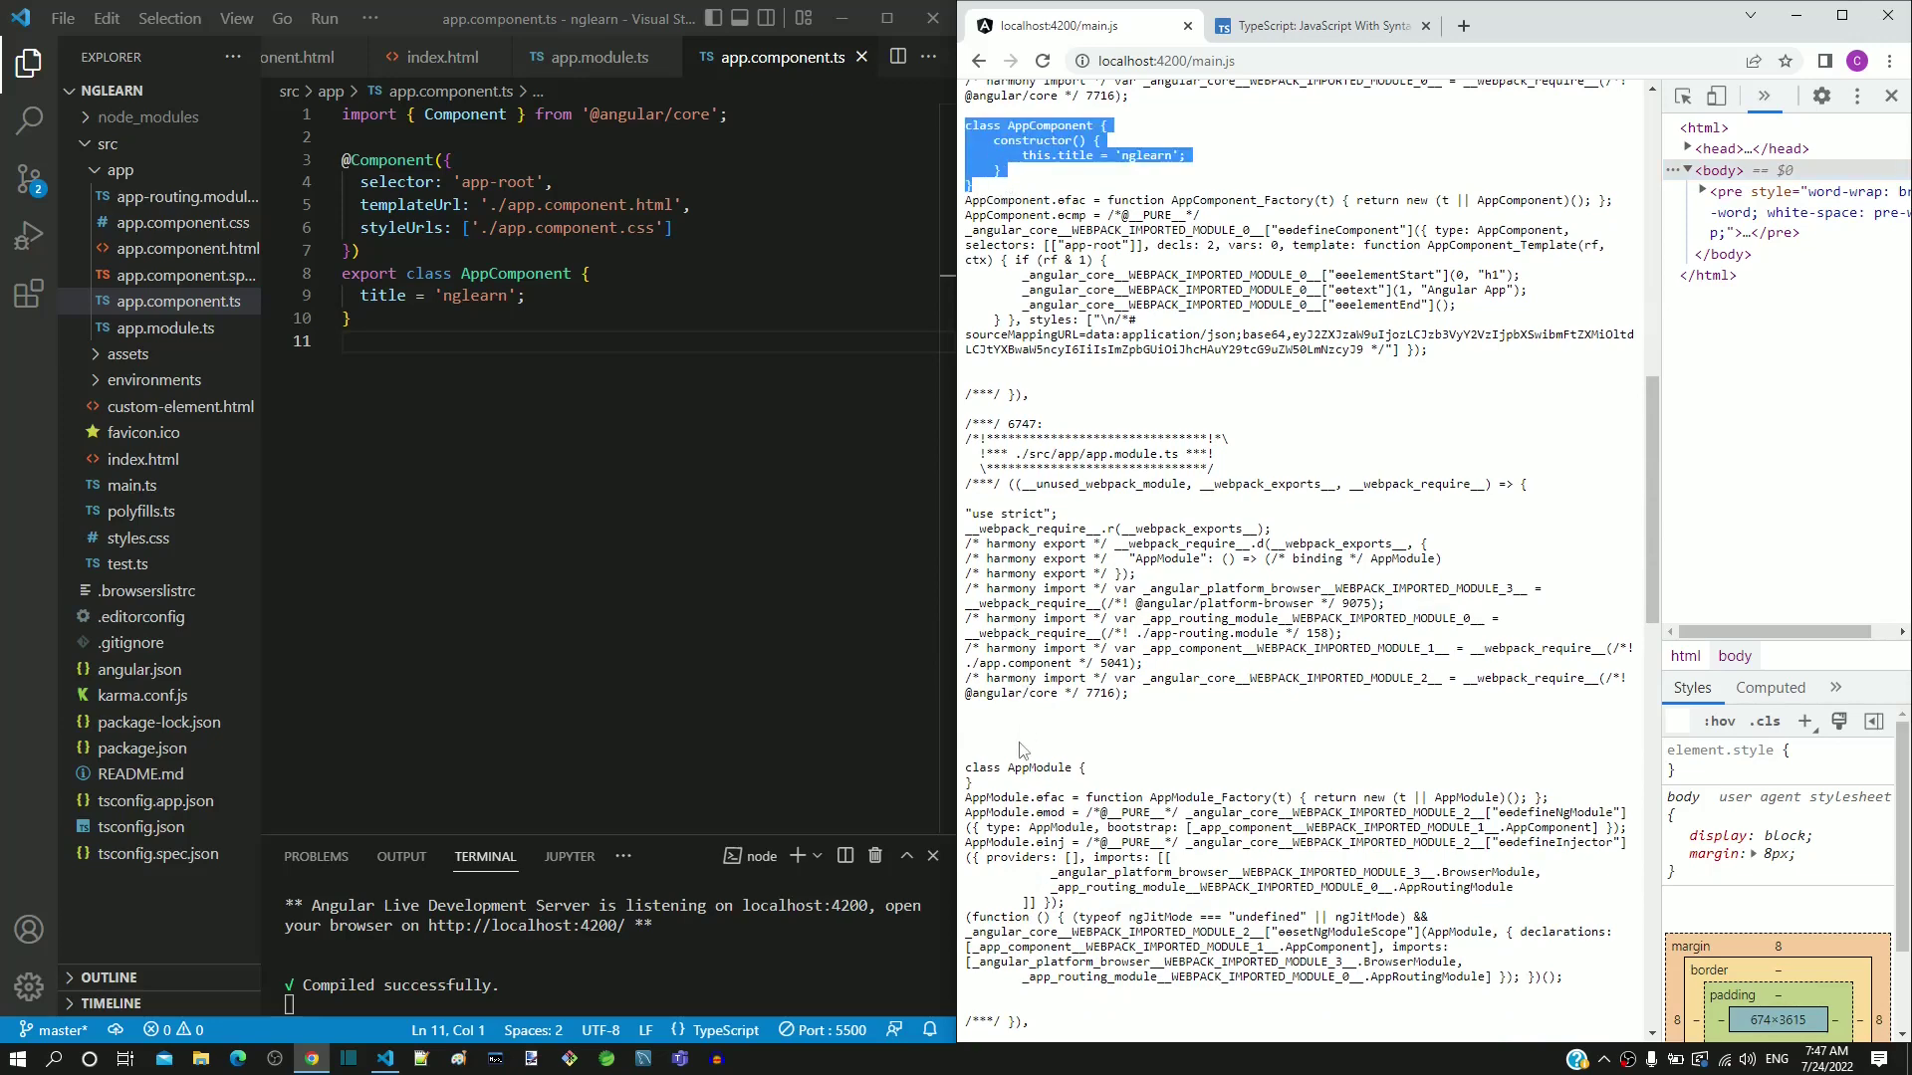
left_click_drag(966, 764, 1001, 790)
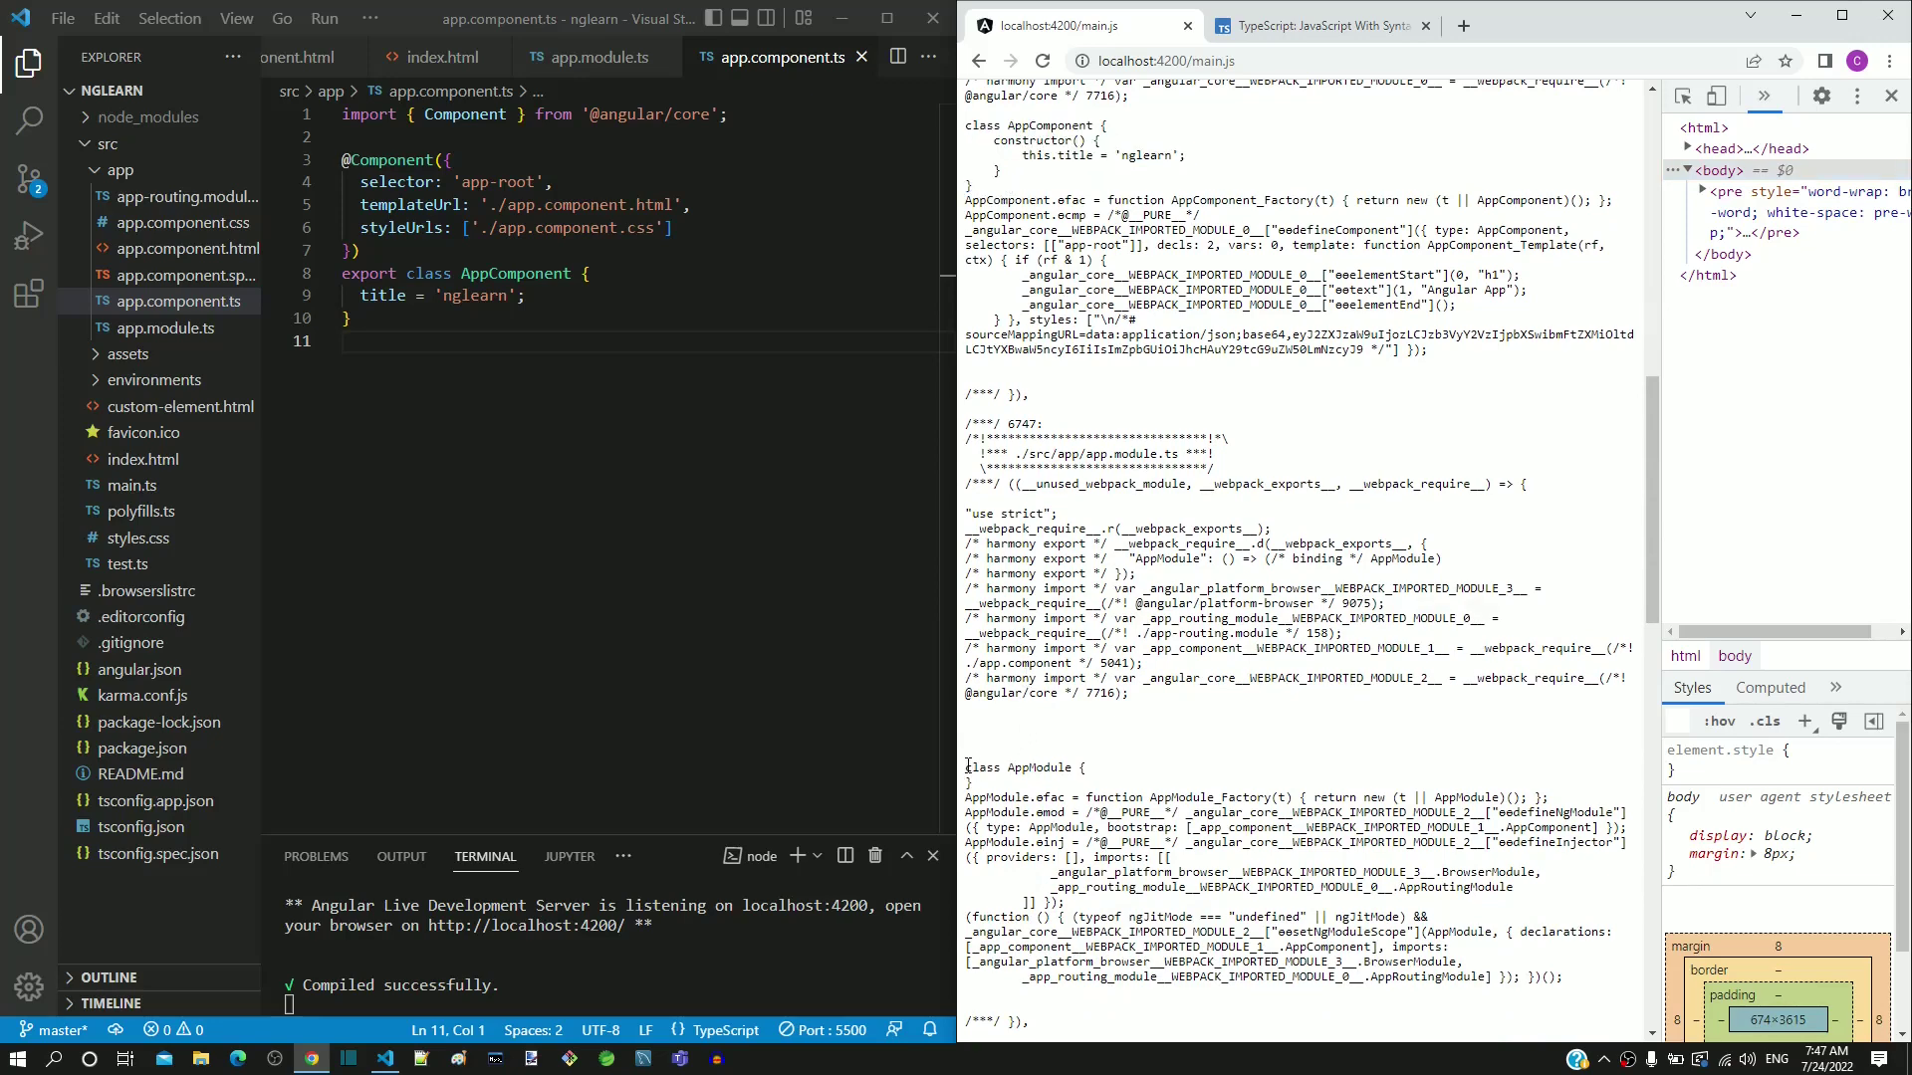
left_click(1035, 783)
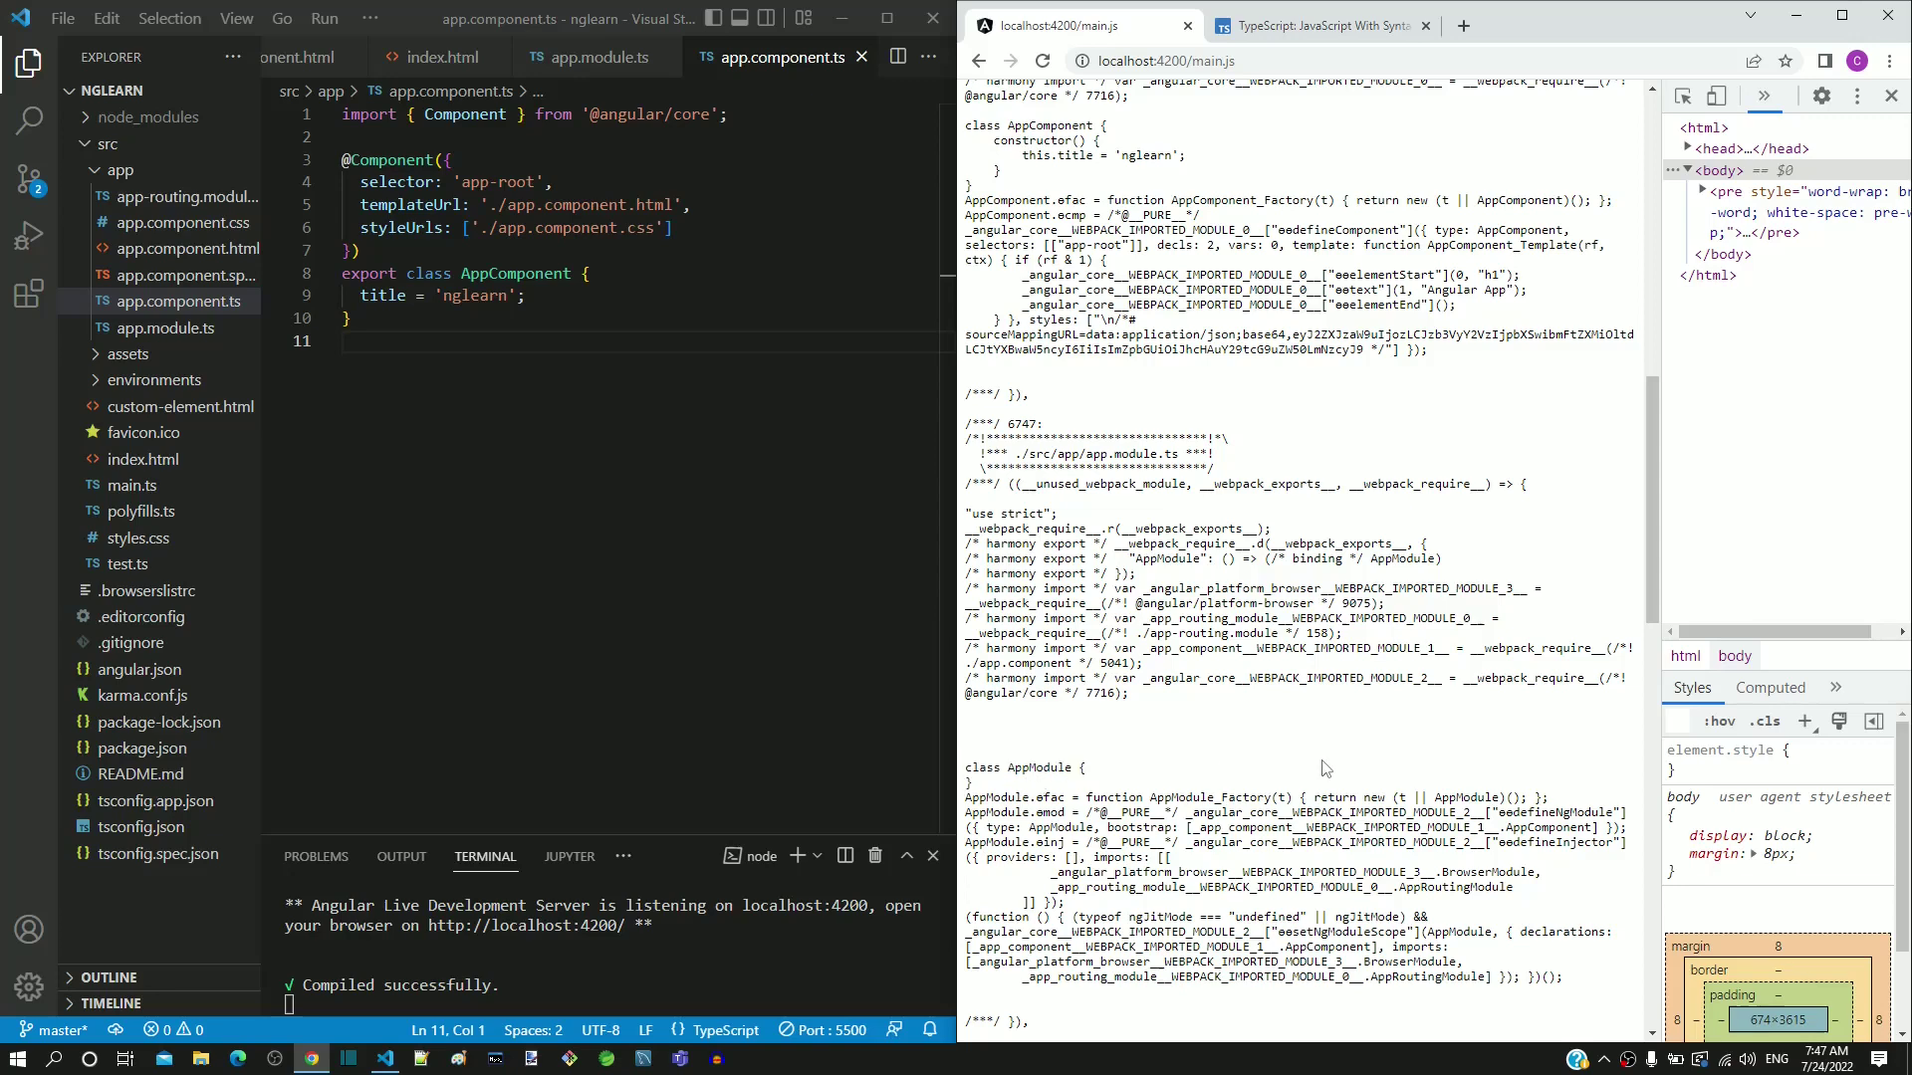